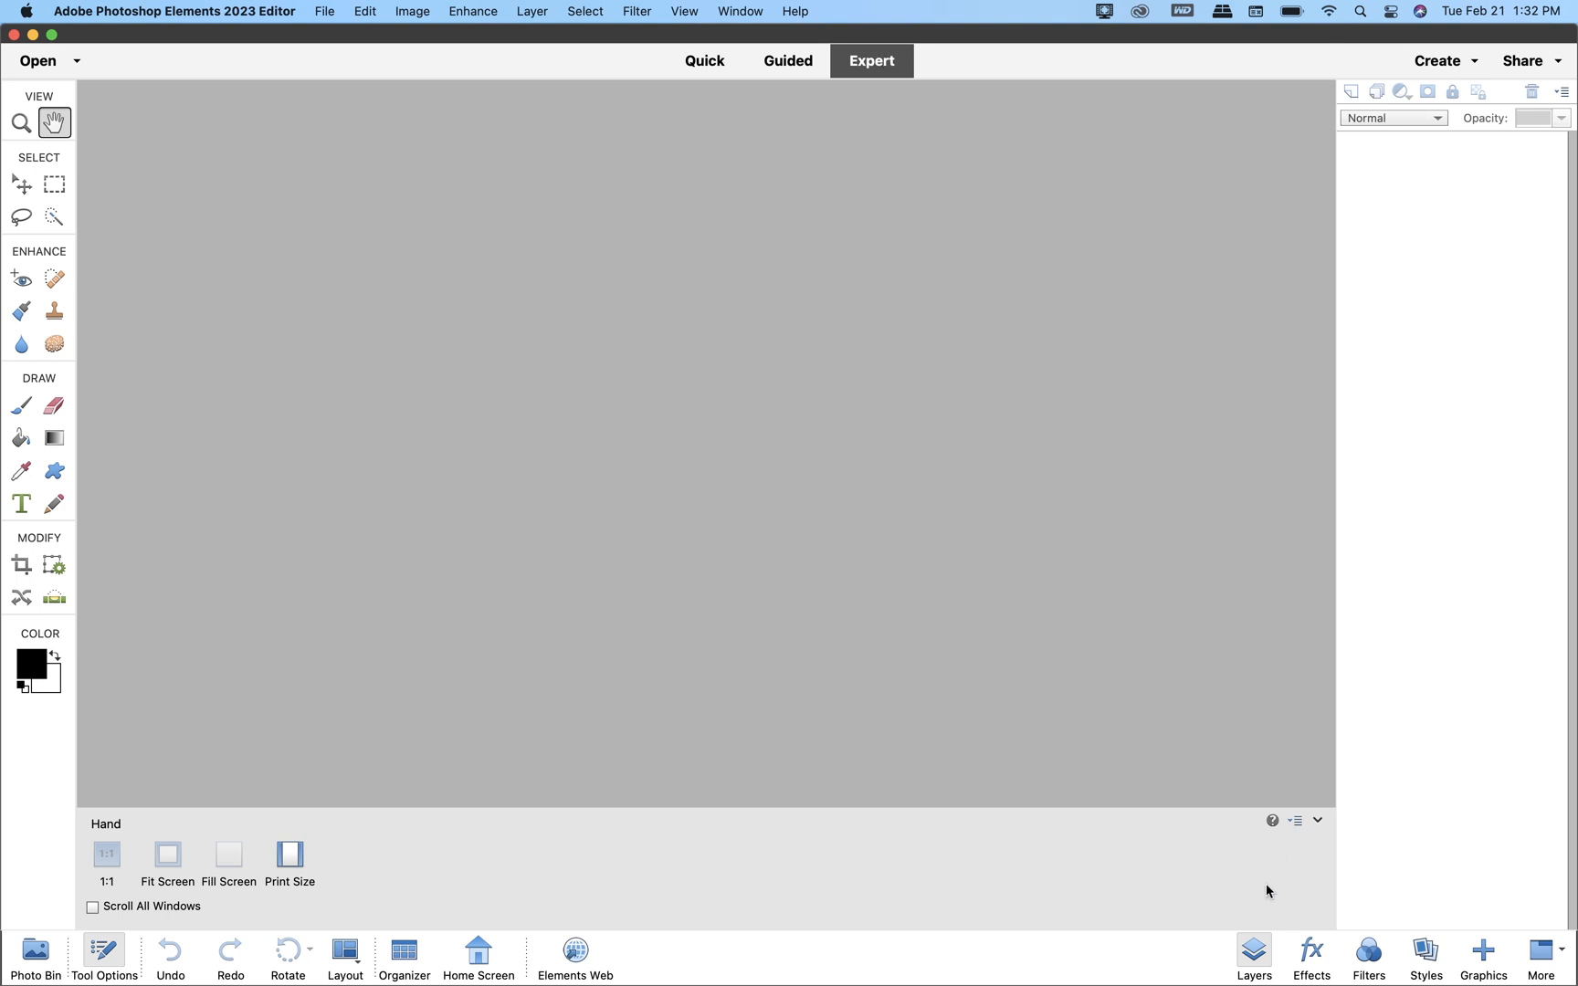
Open the collage file Template.psd from the Example Images folder, keeping the layer list displayed
click(1254, 944)
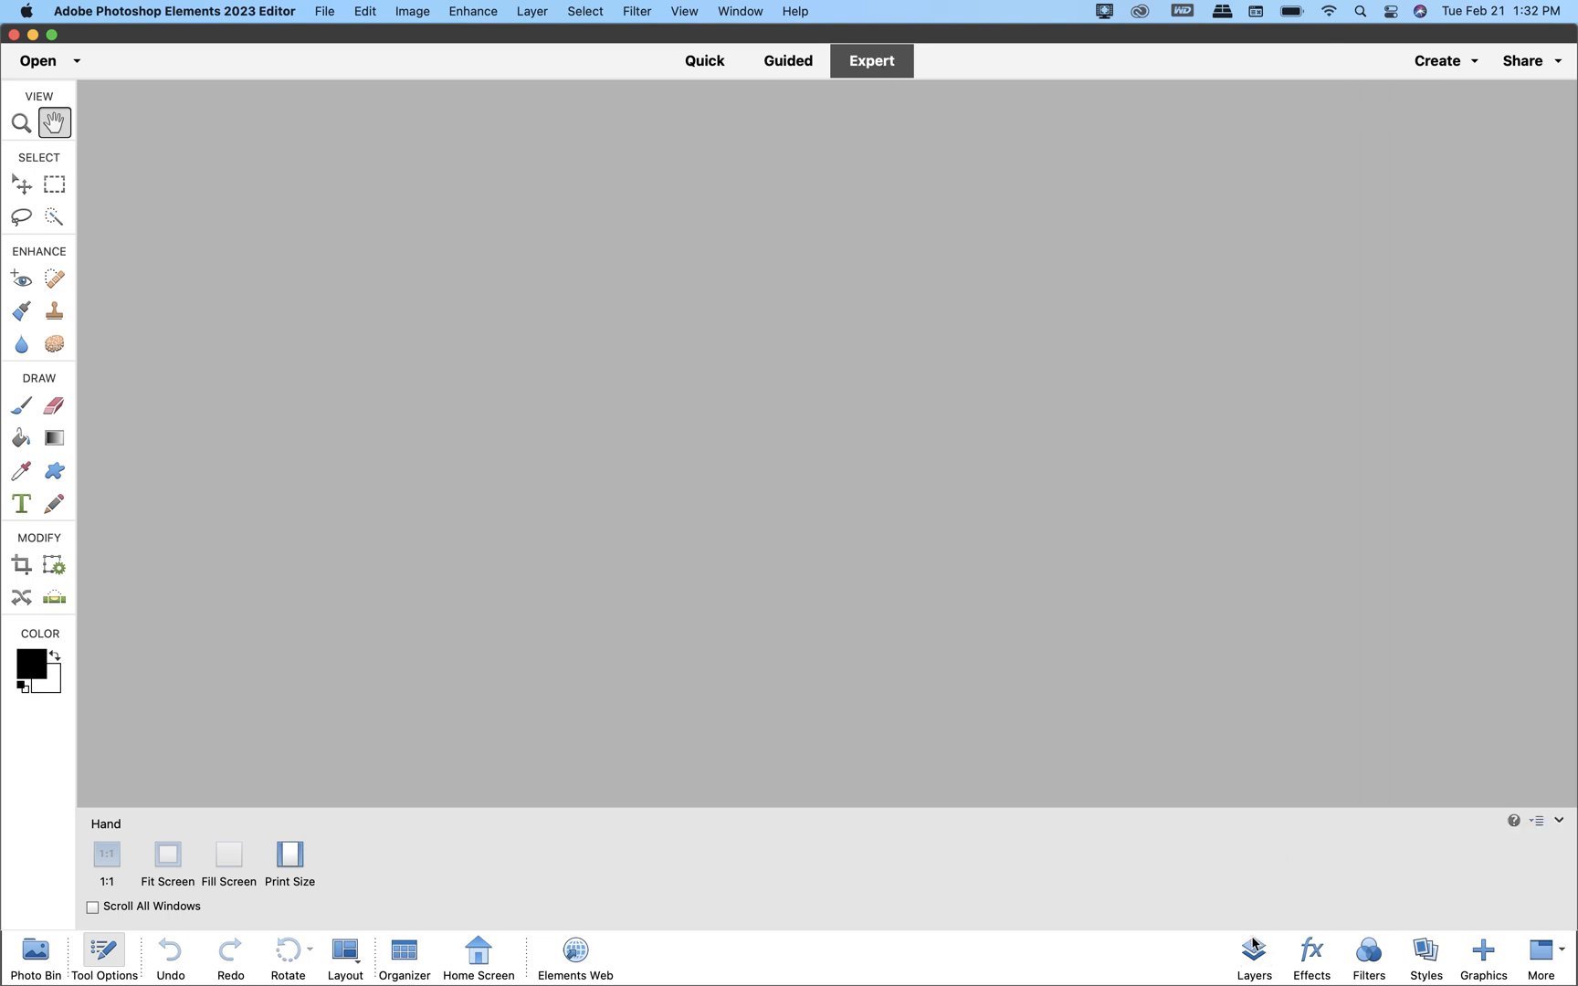
click(1255, 944)
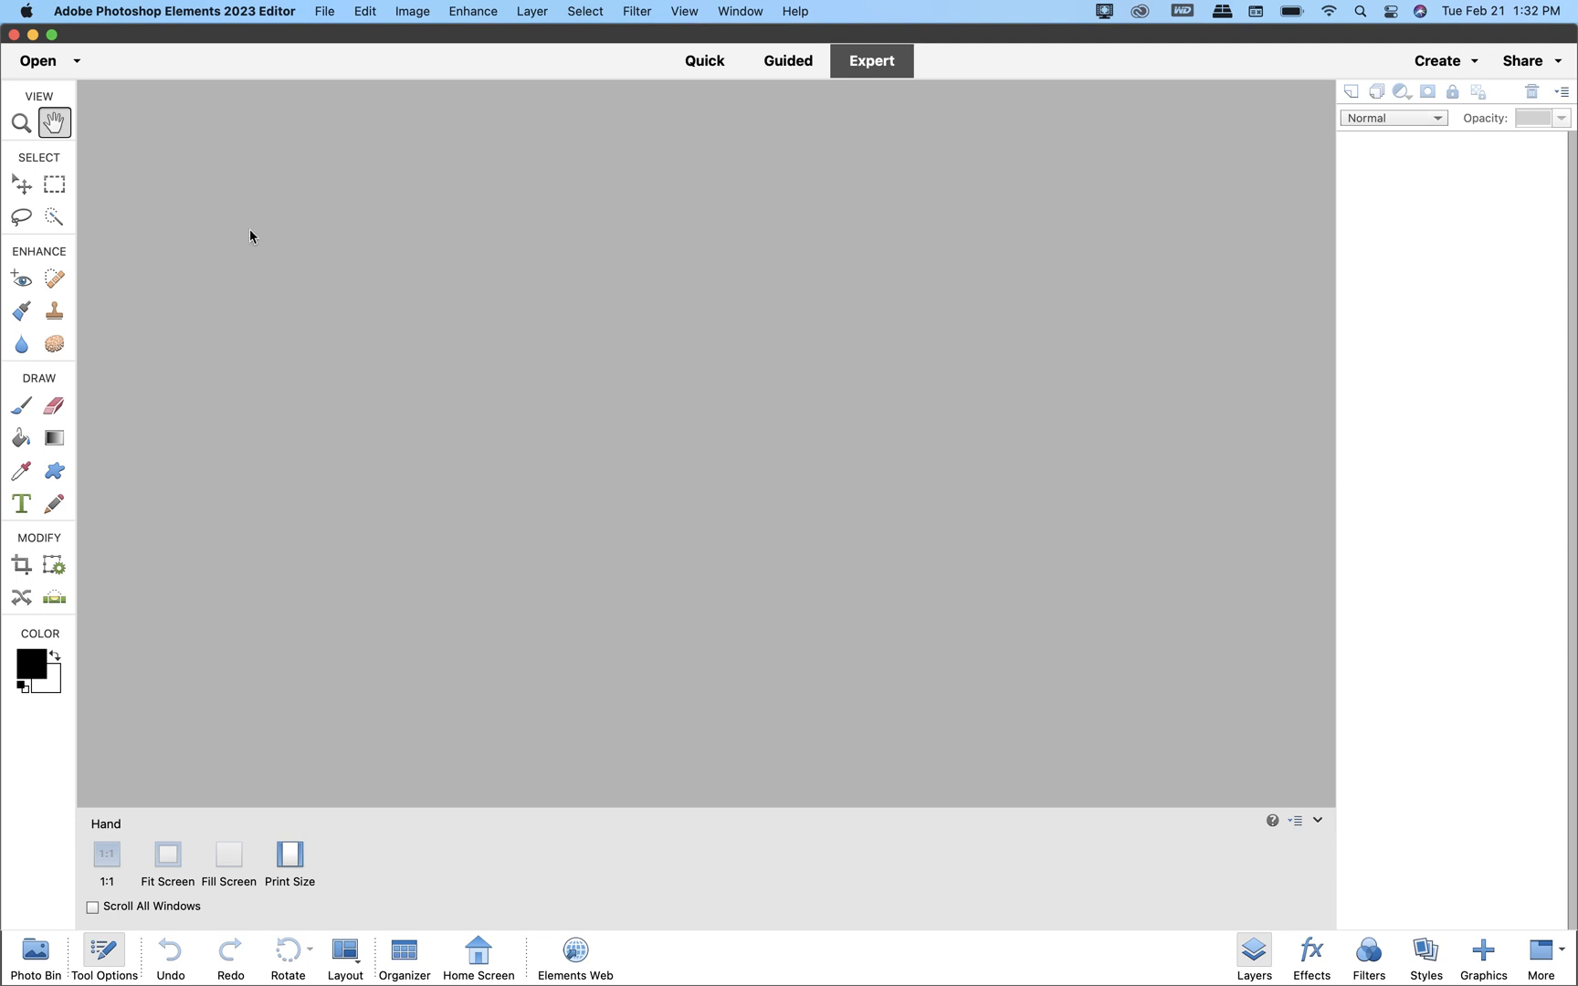
click(316, 16)
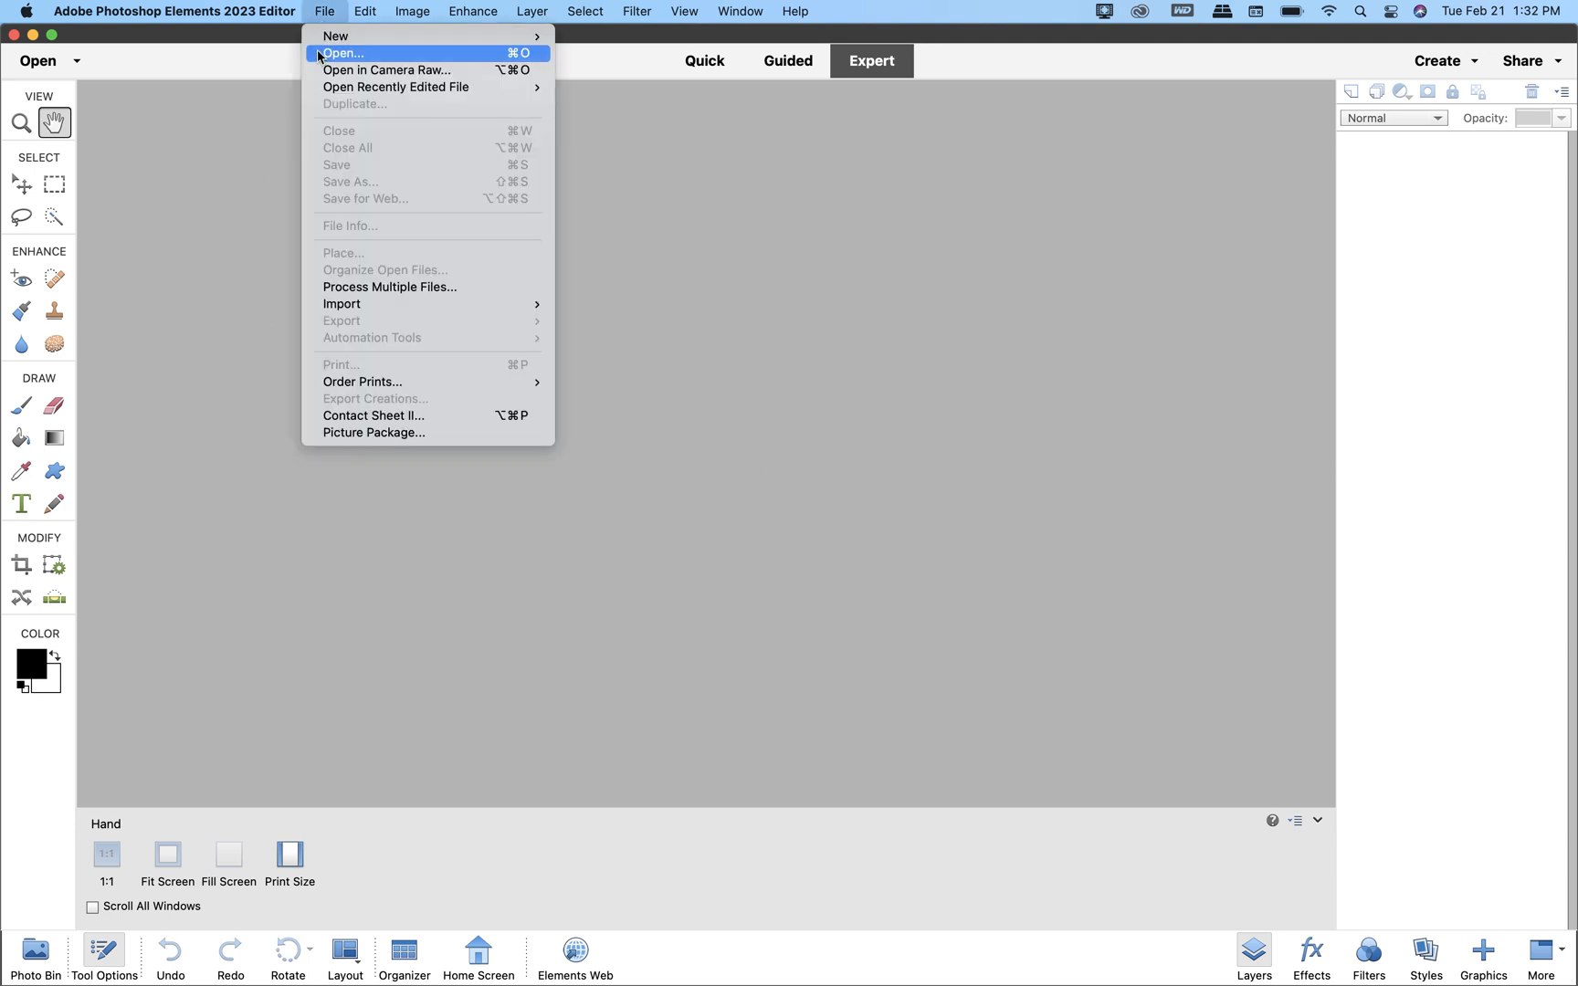
click(317, 51)
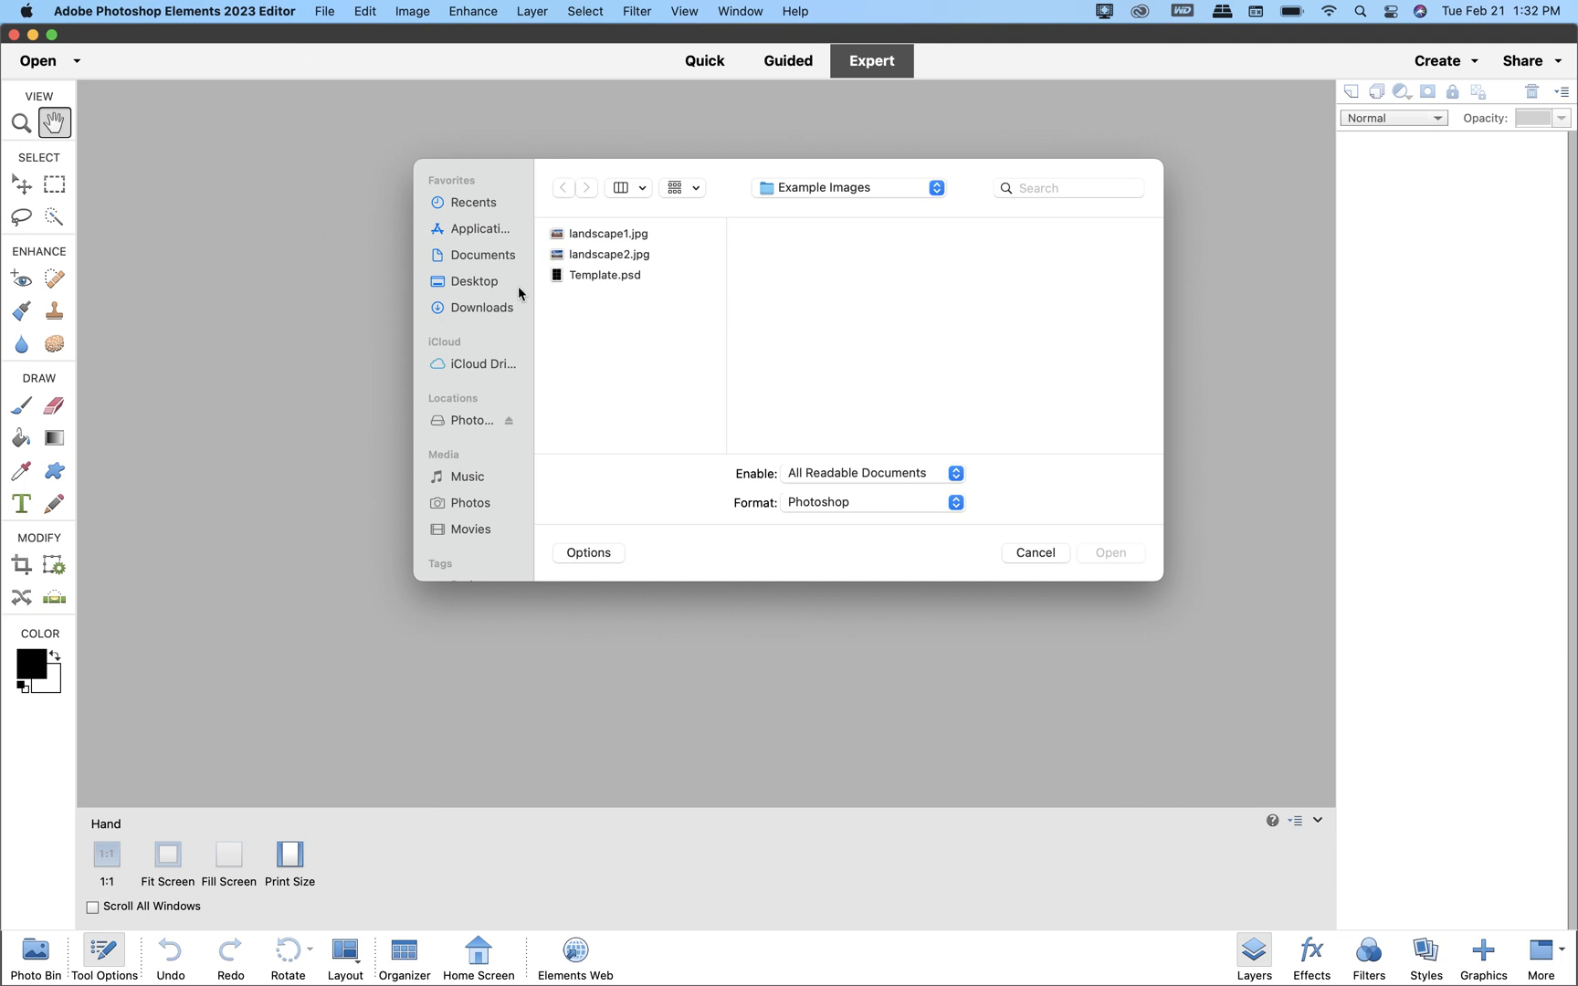
click(589, 278)
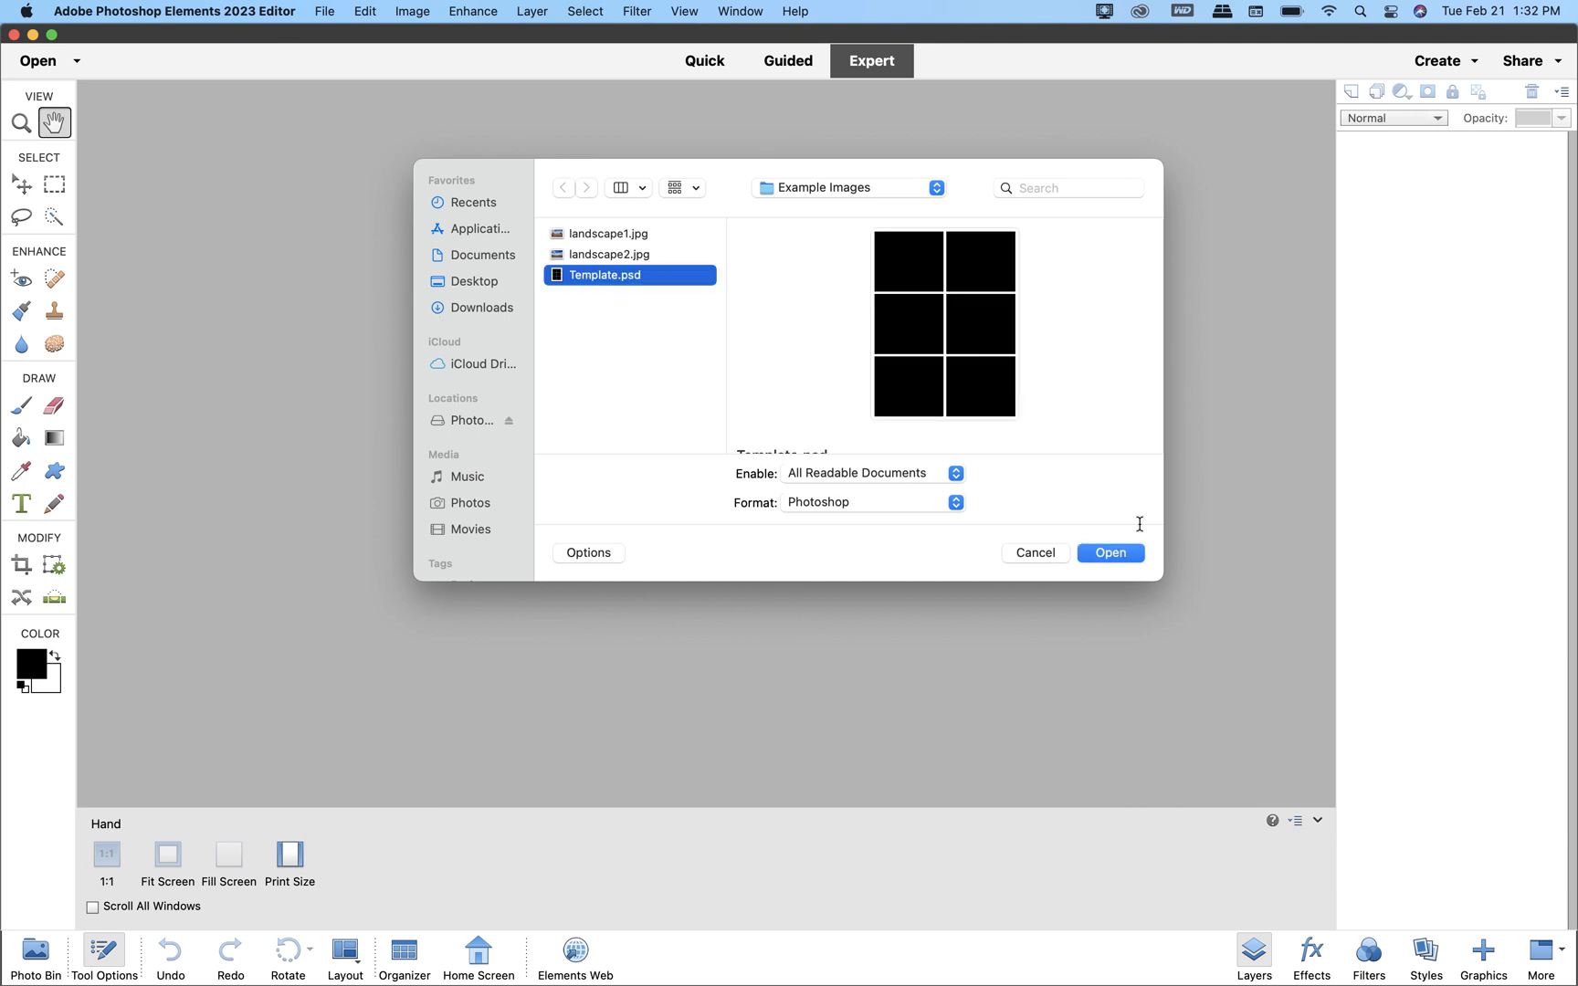
click(1111, 553)
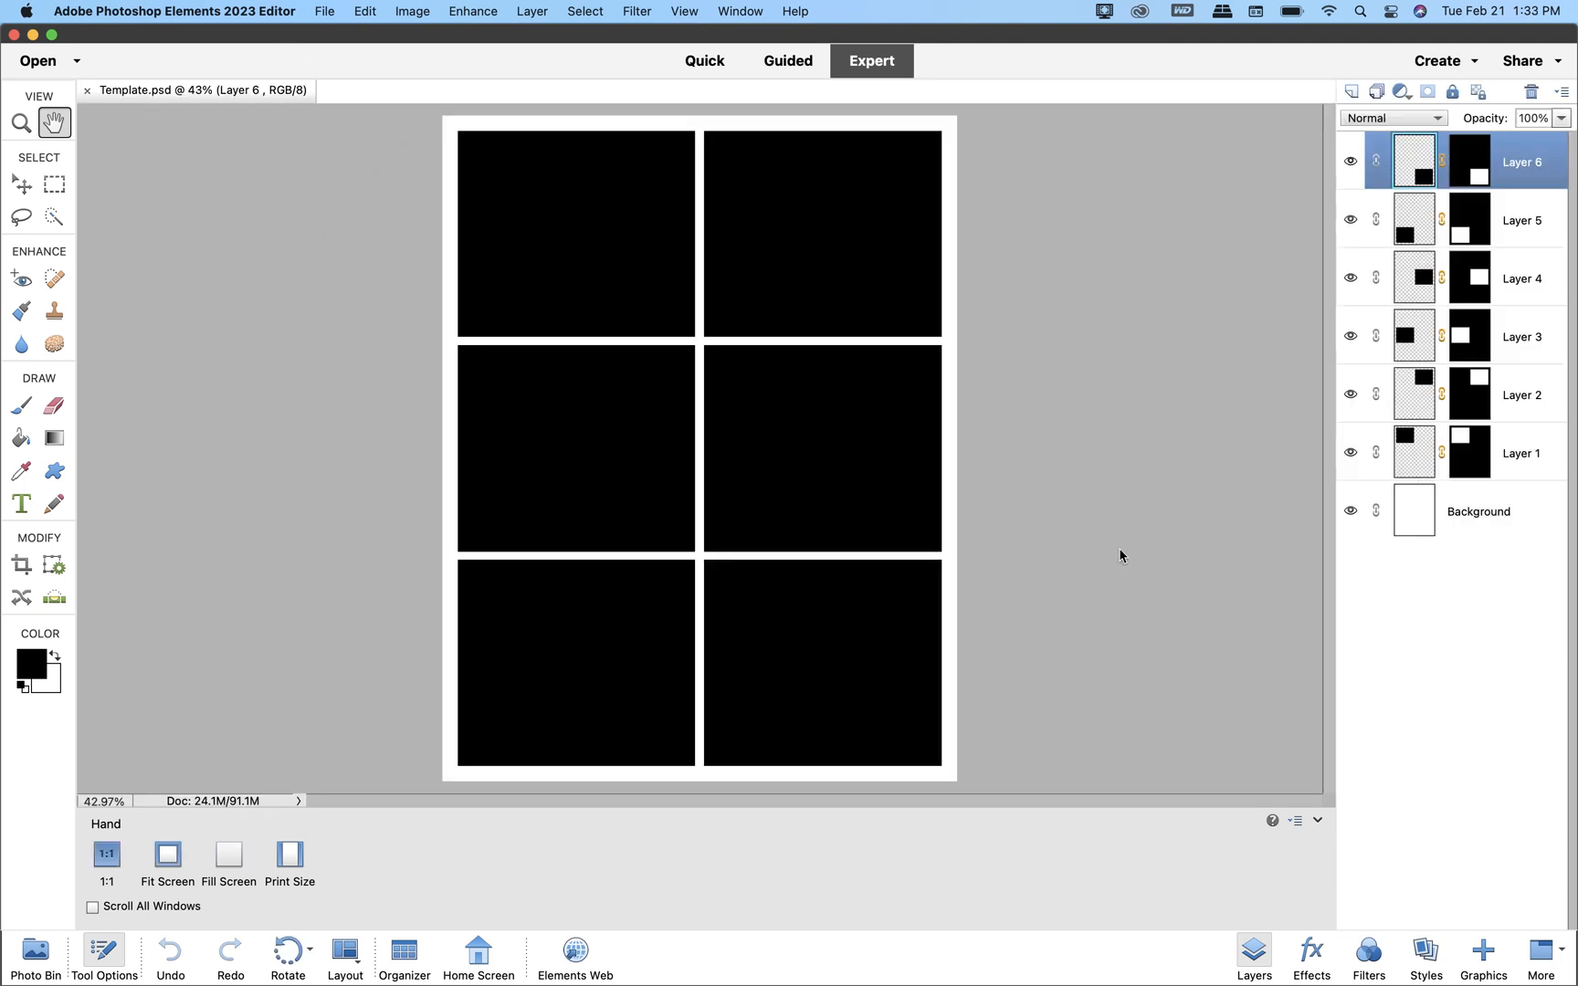
Make Layer 1 active in the template, and open the photo landscape1.jpg from Example Images
click(1514, 461)
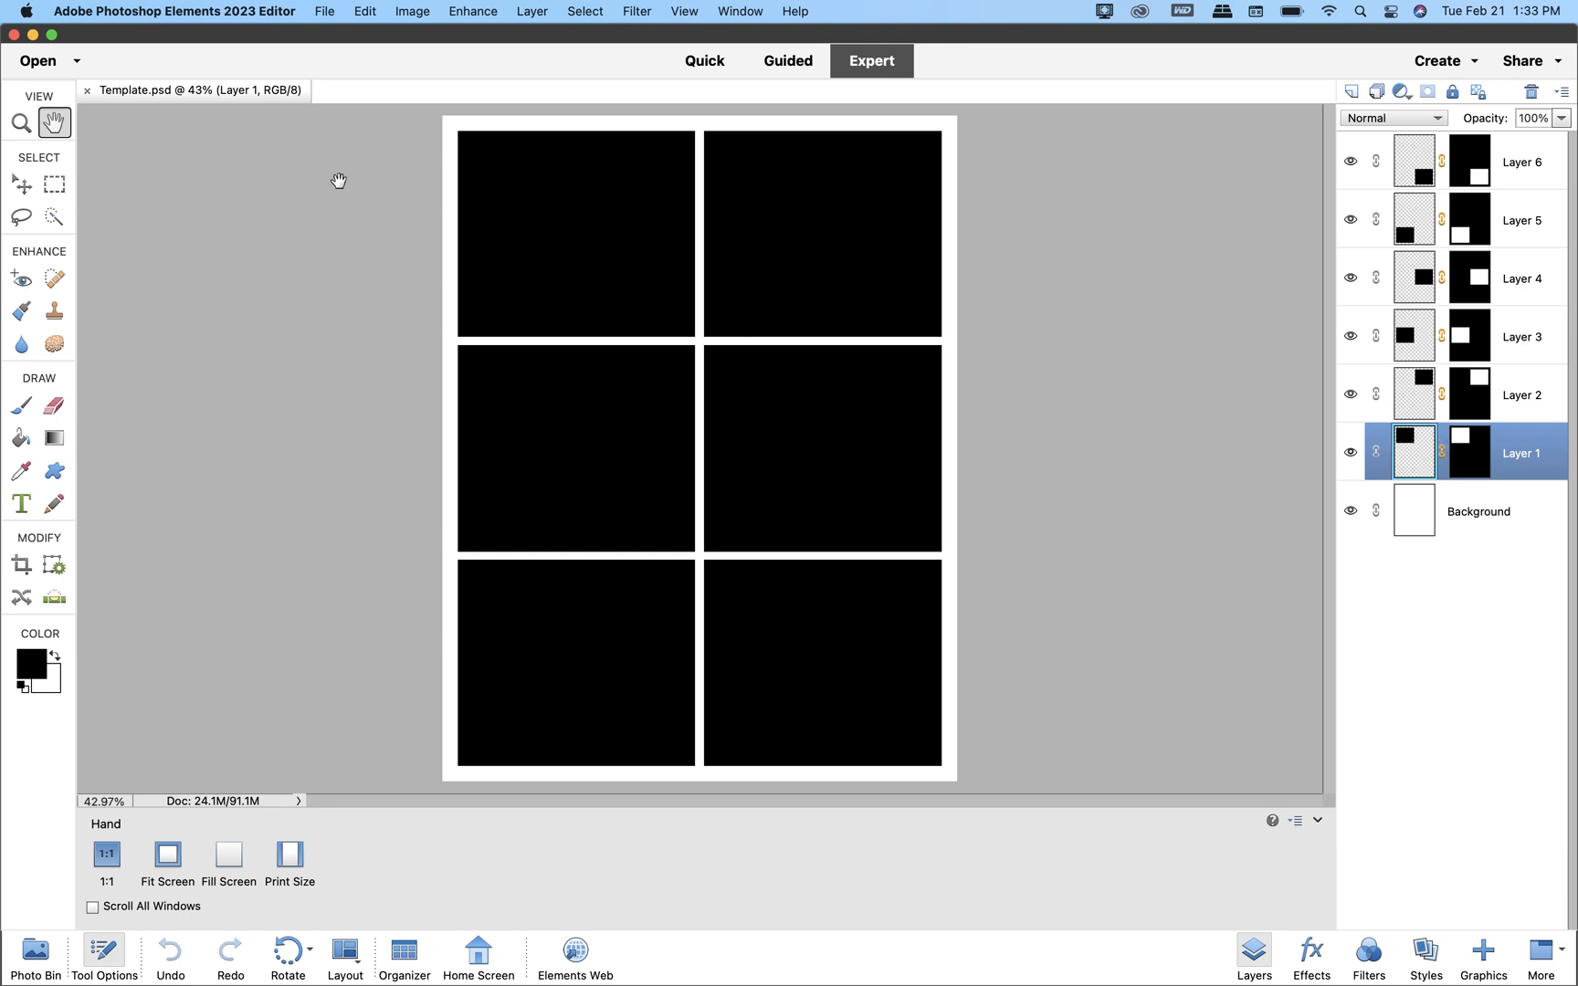
click(329, 12)
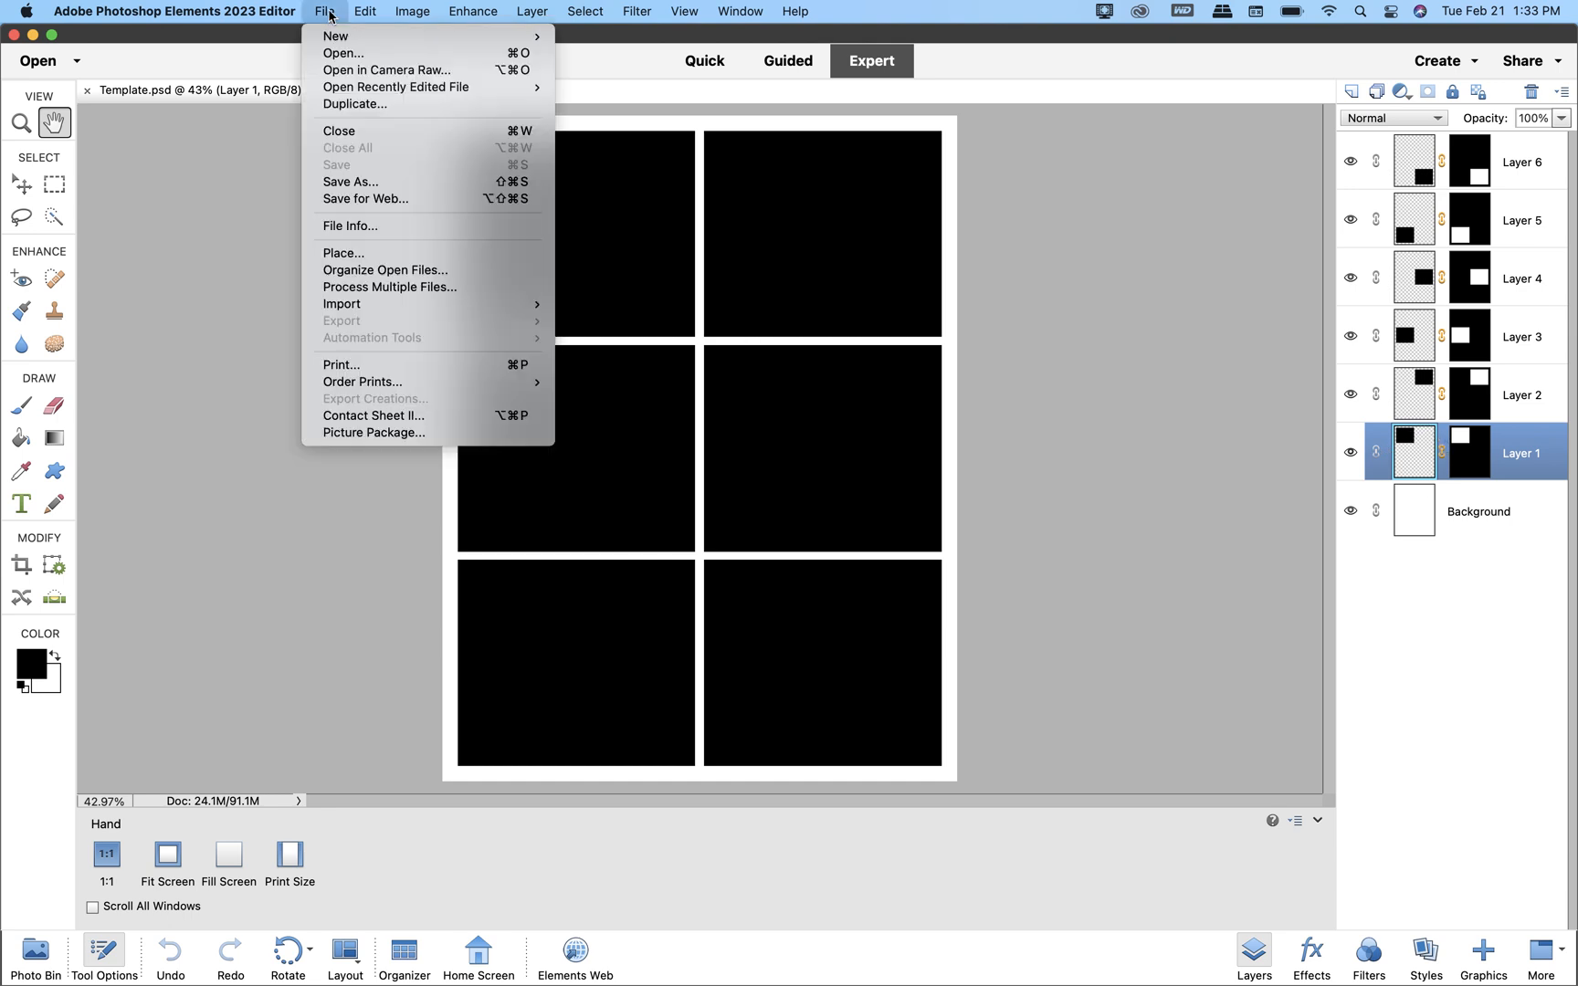
click(338, 54)
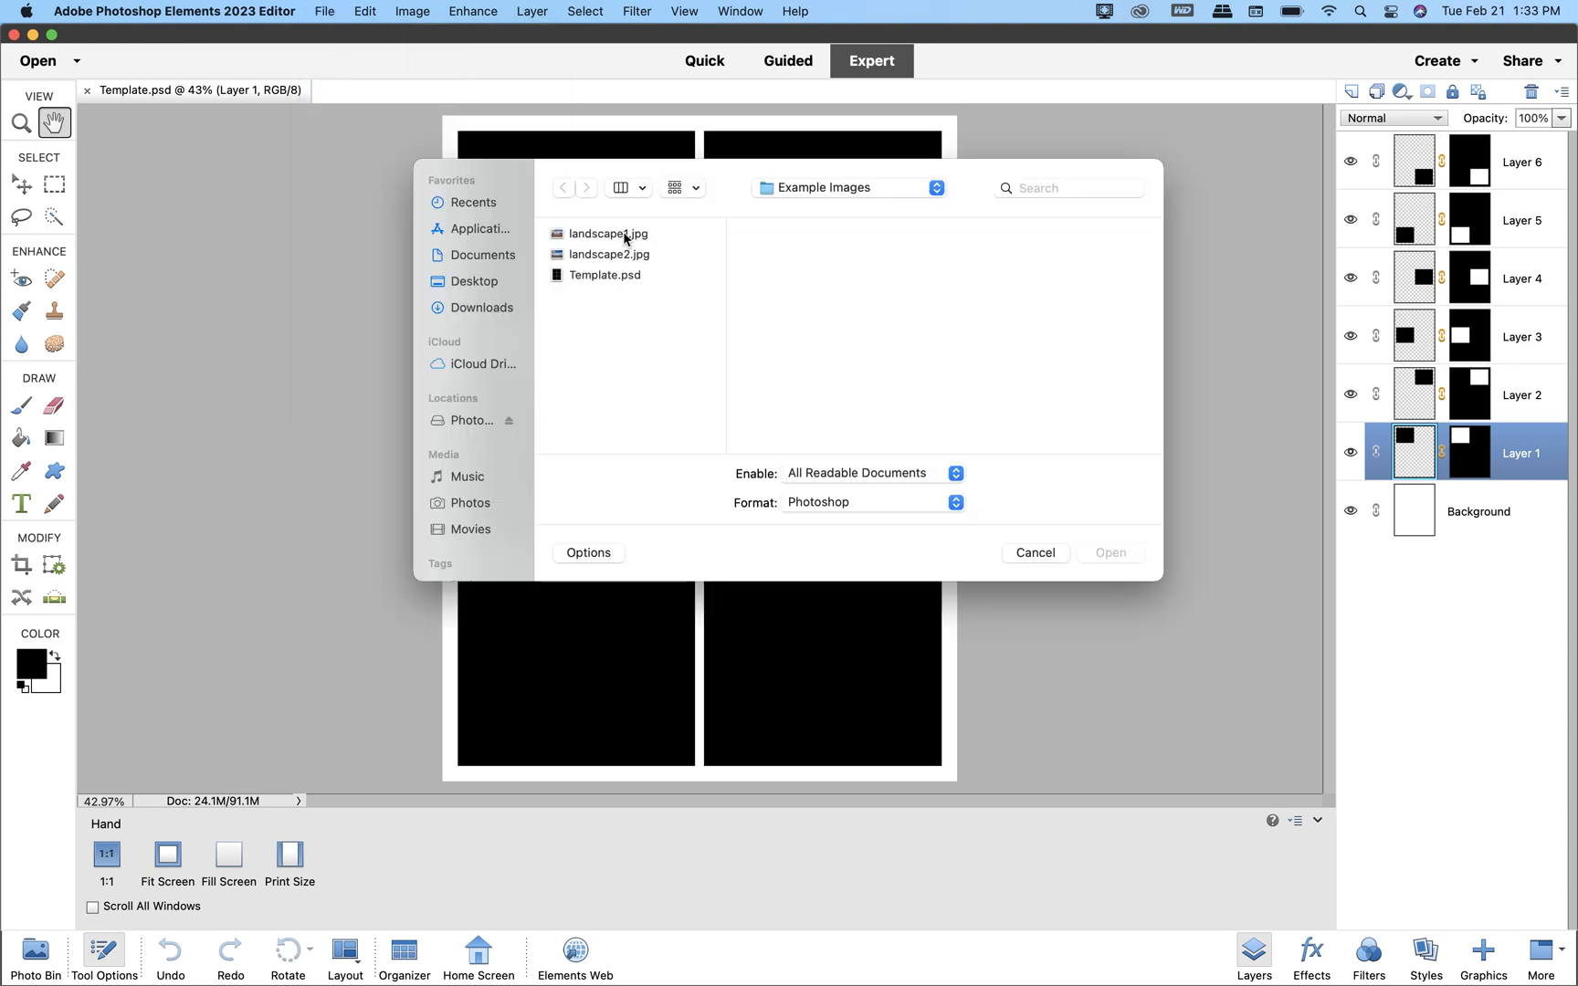
click(626, 234)
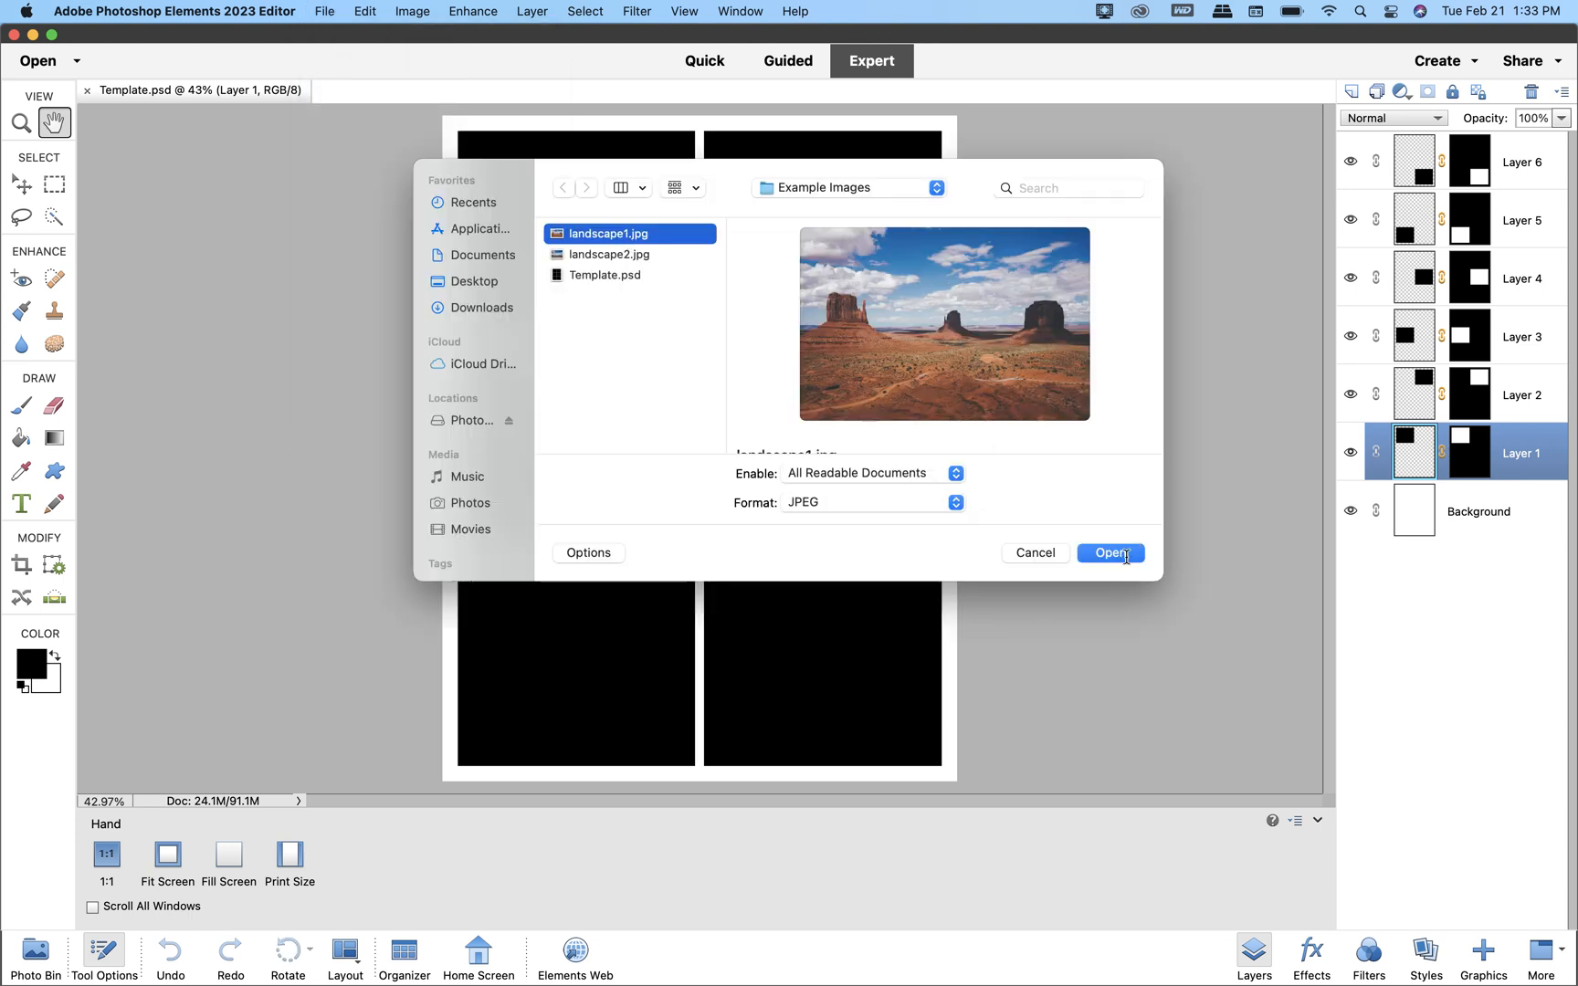
click(1111, 552)
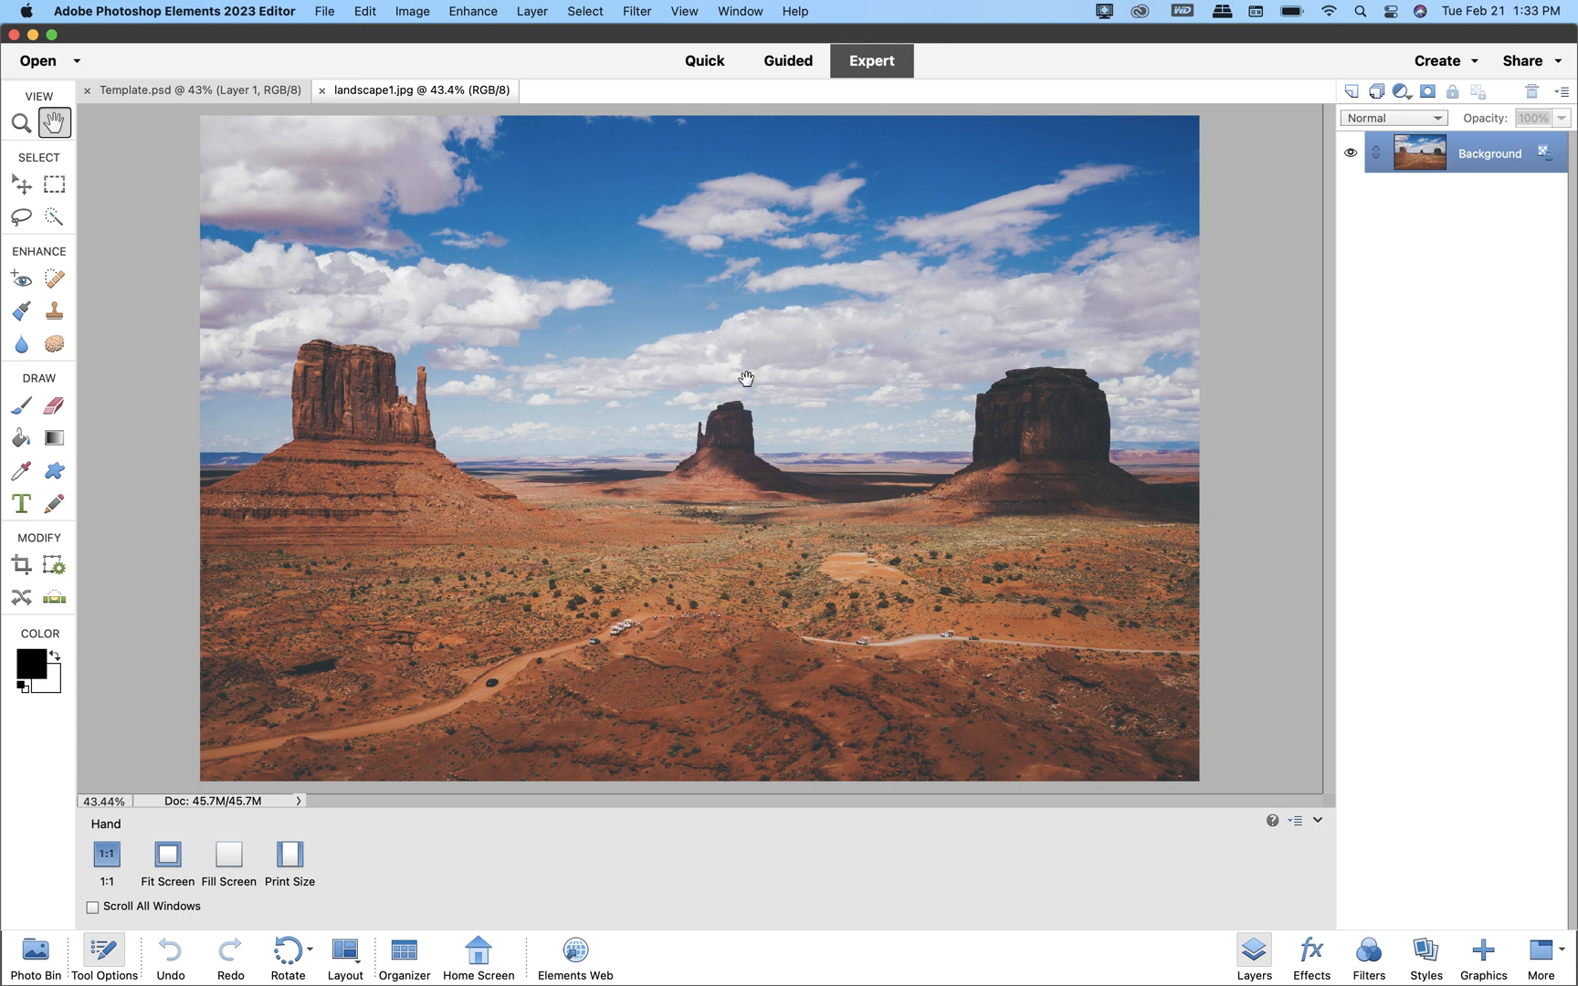
Copy the entire landscape1.jpg photo and paste it into Template.psd directly above Layer 1
click(587, 11)
click(589, 36)
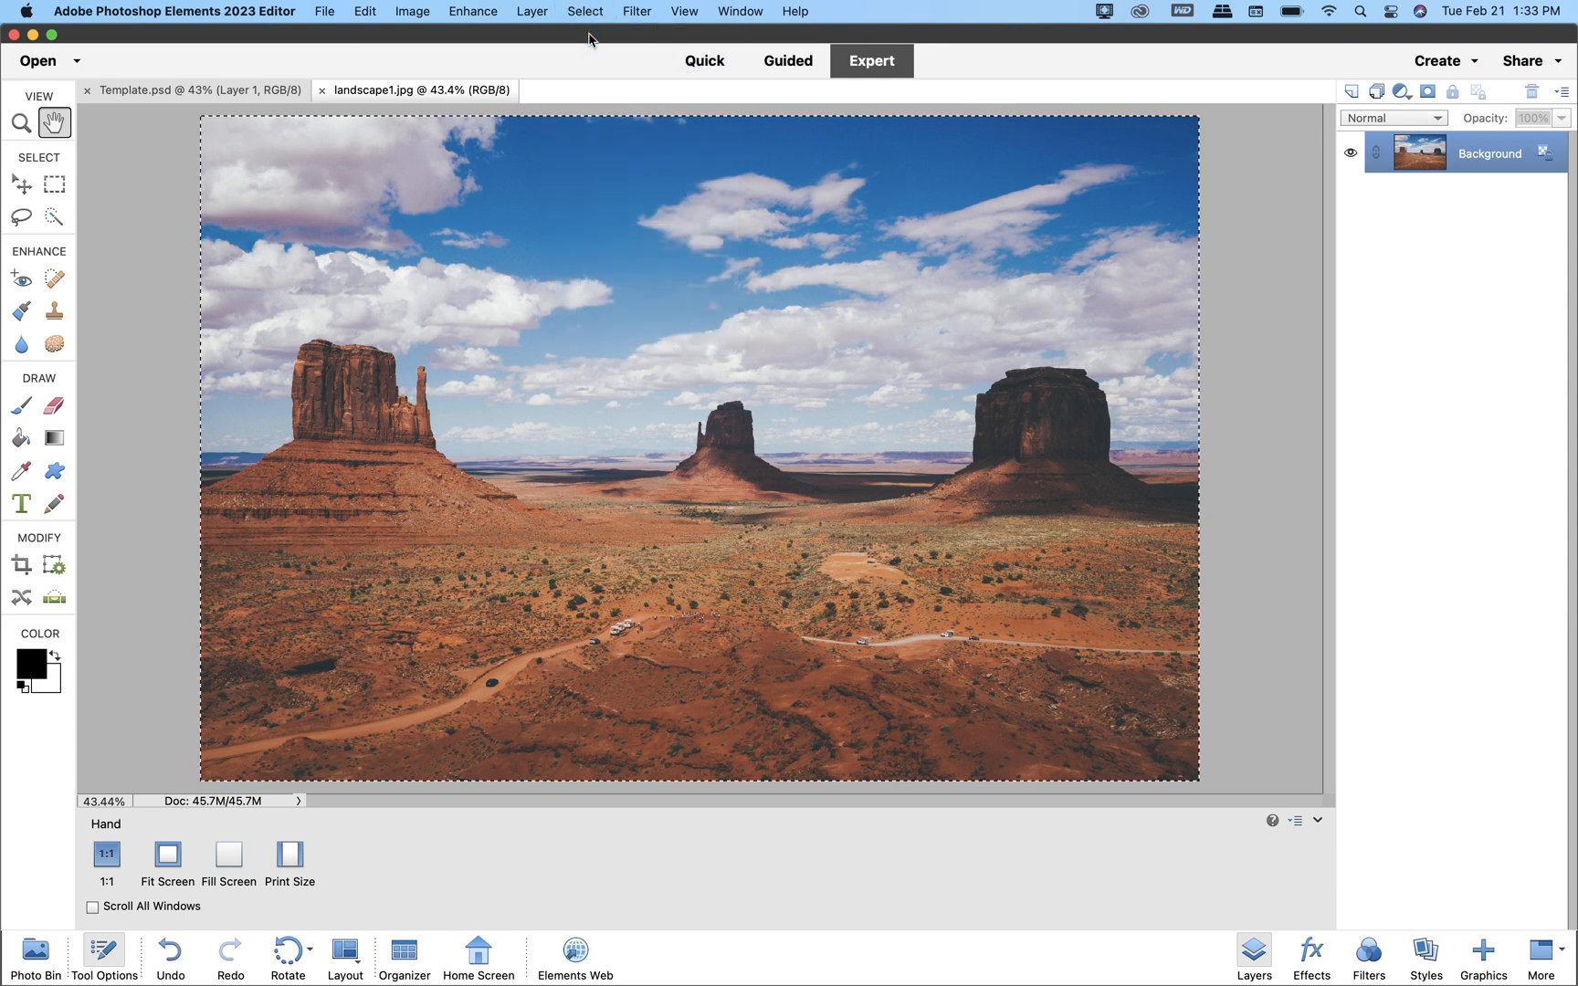
click(367, 12)
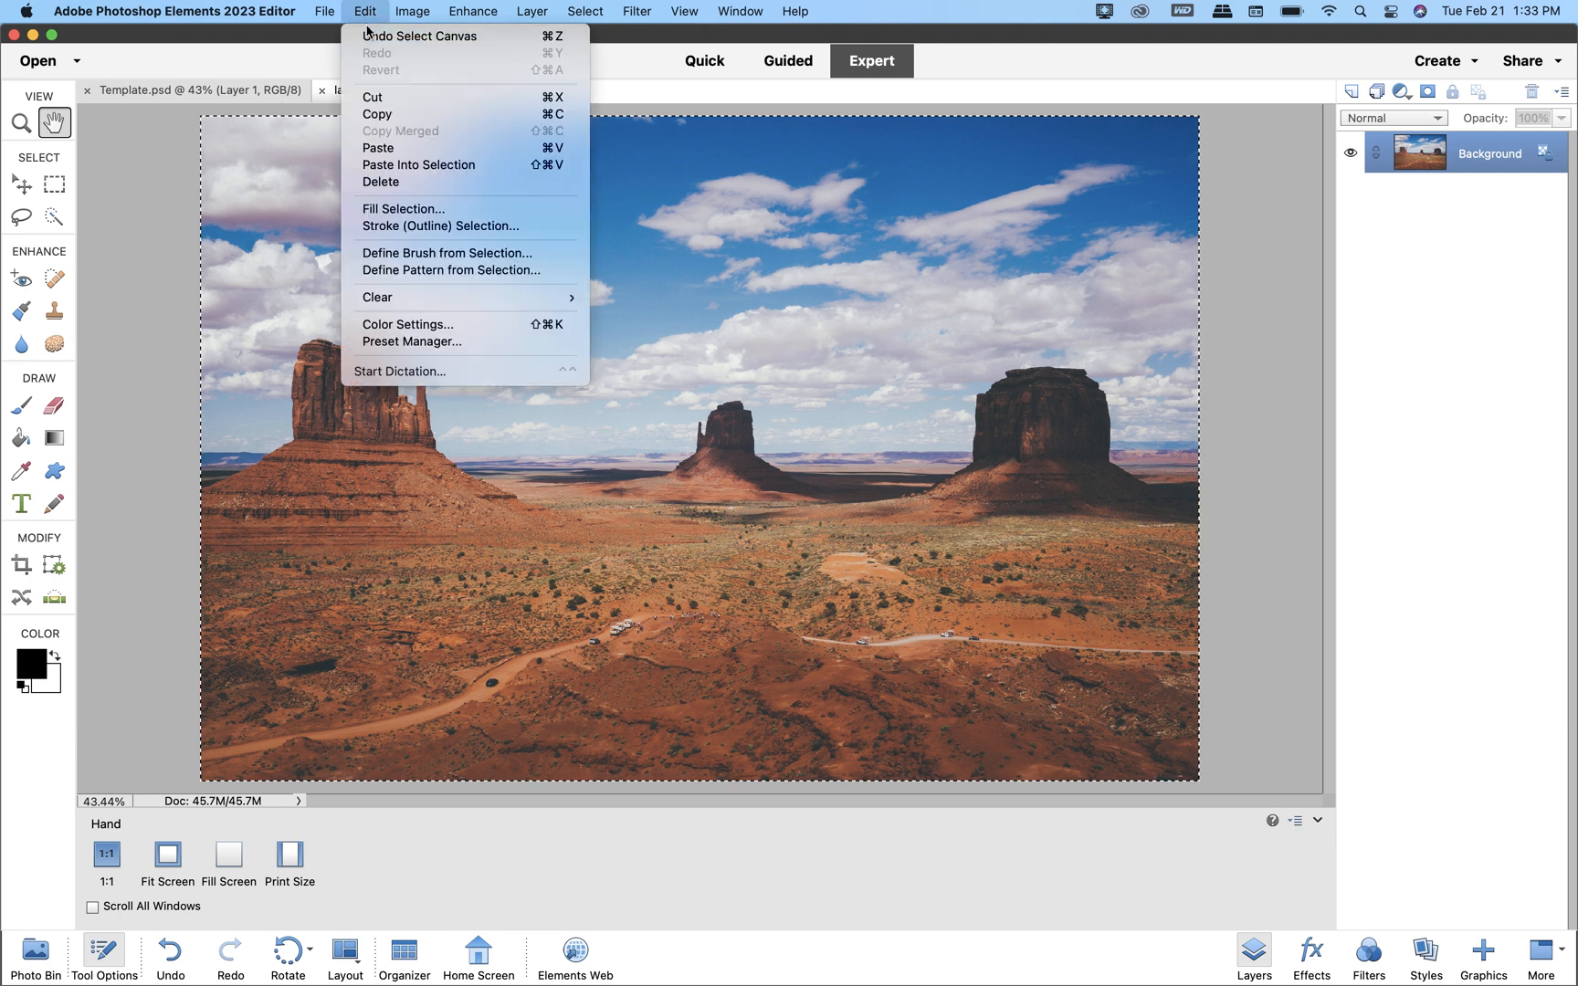
click(376, 114)
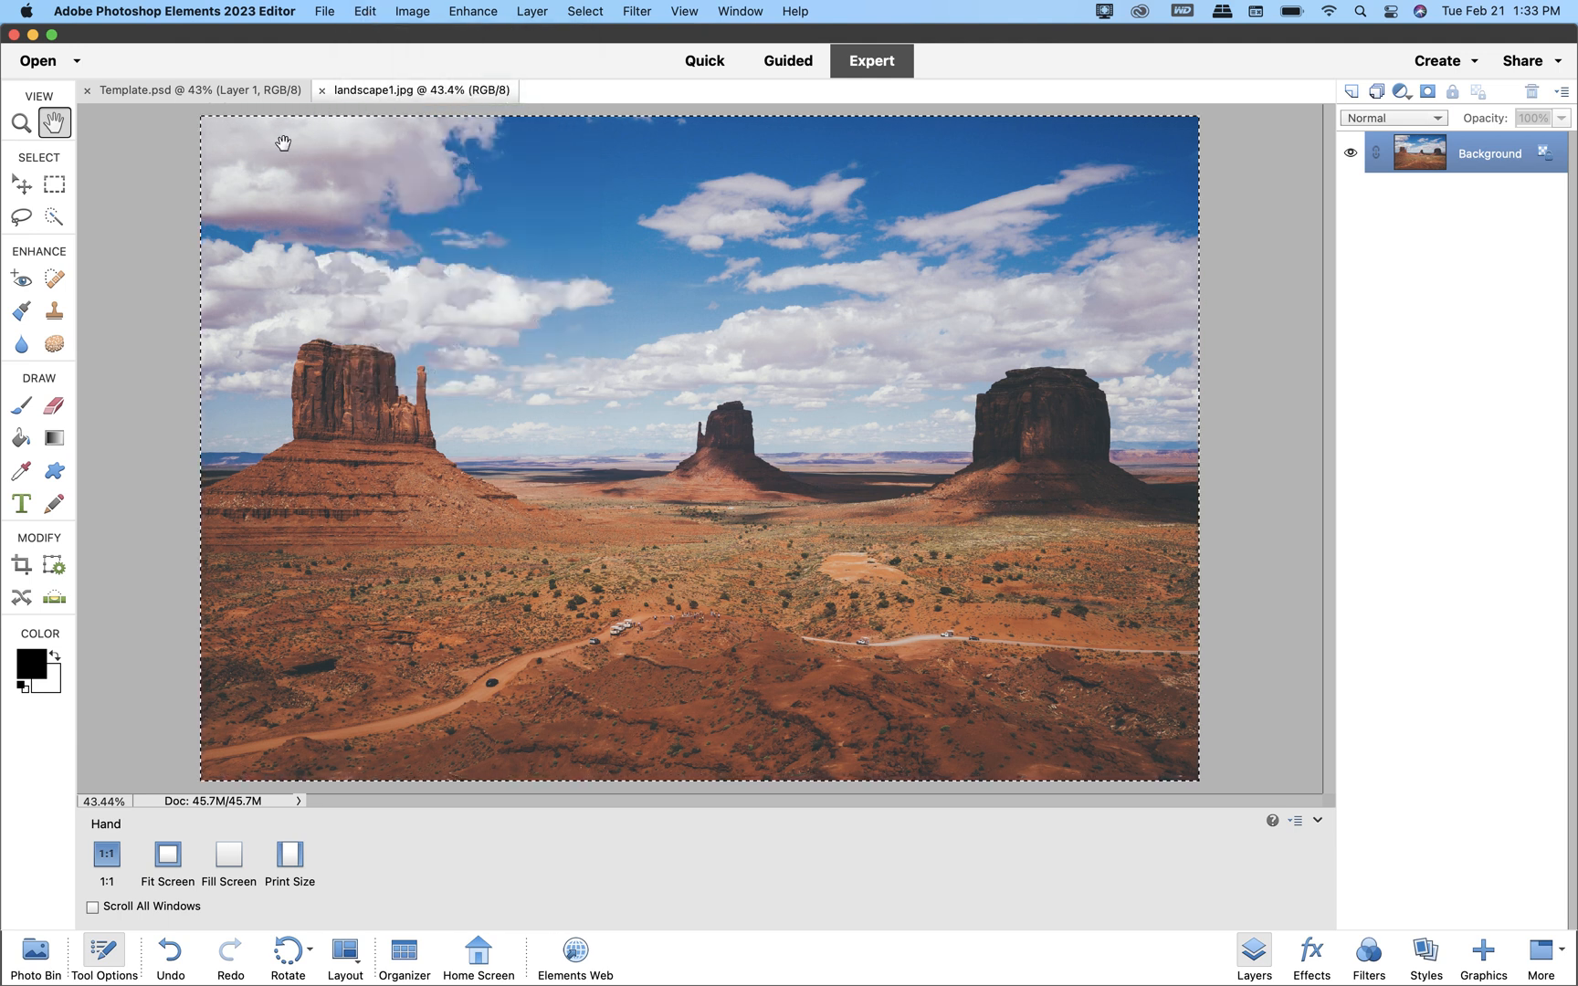
click(202, 91)
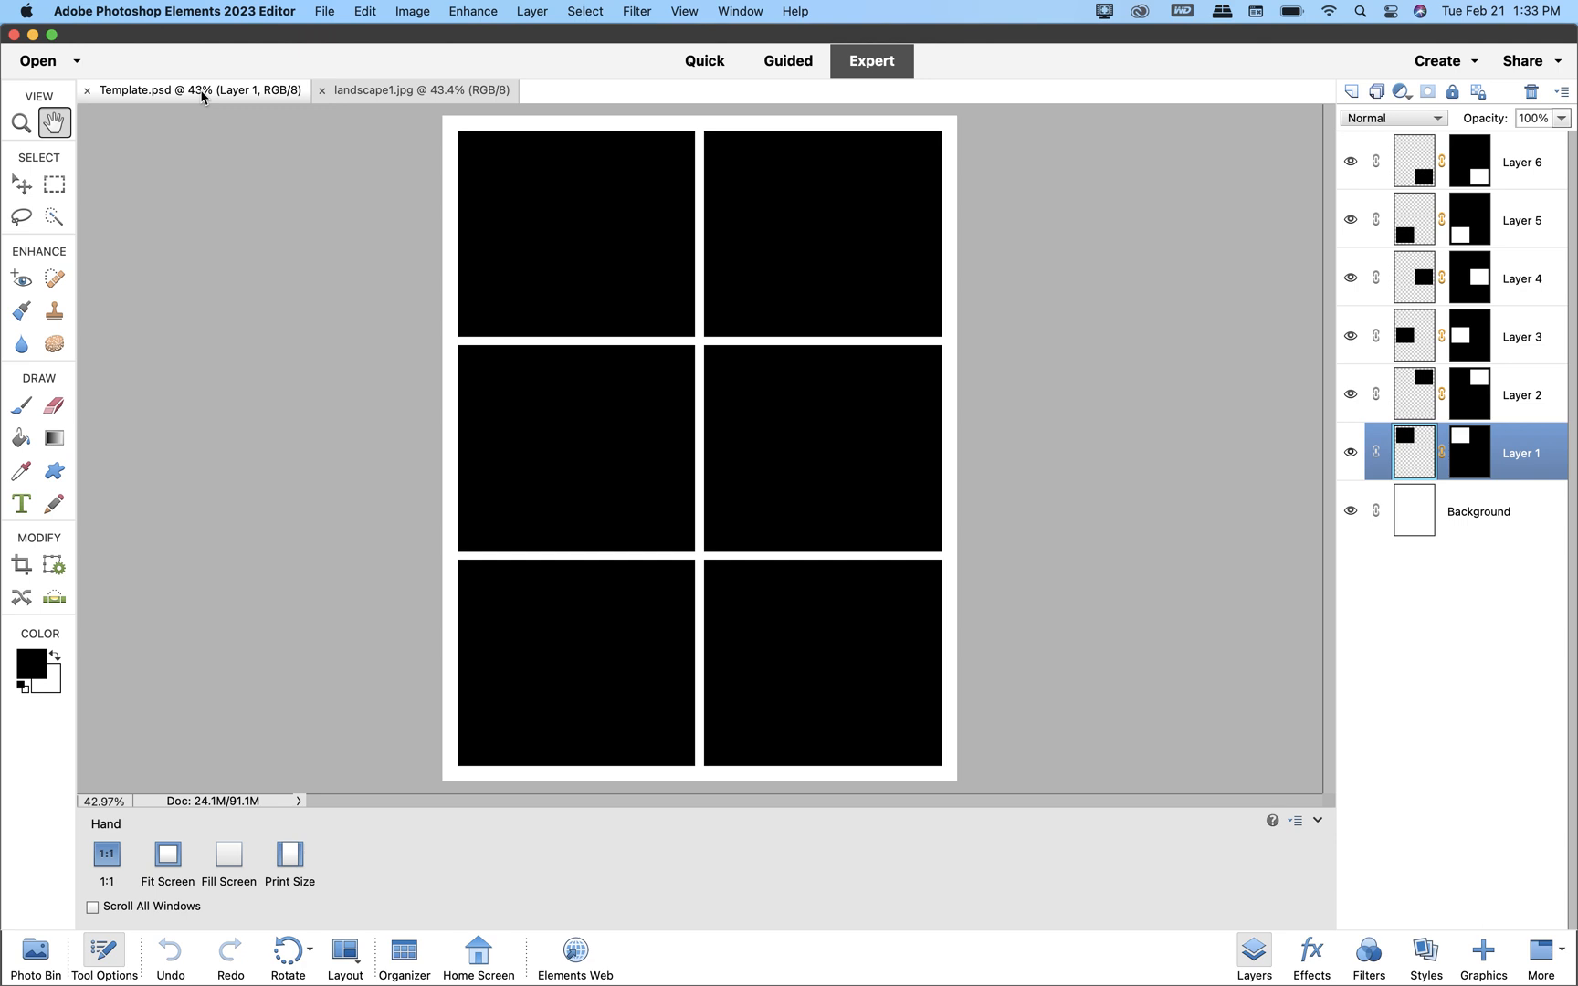
click(322, 11)
mouse_move(354, 6)
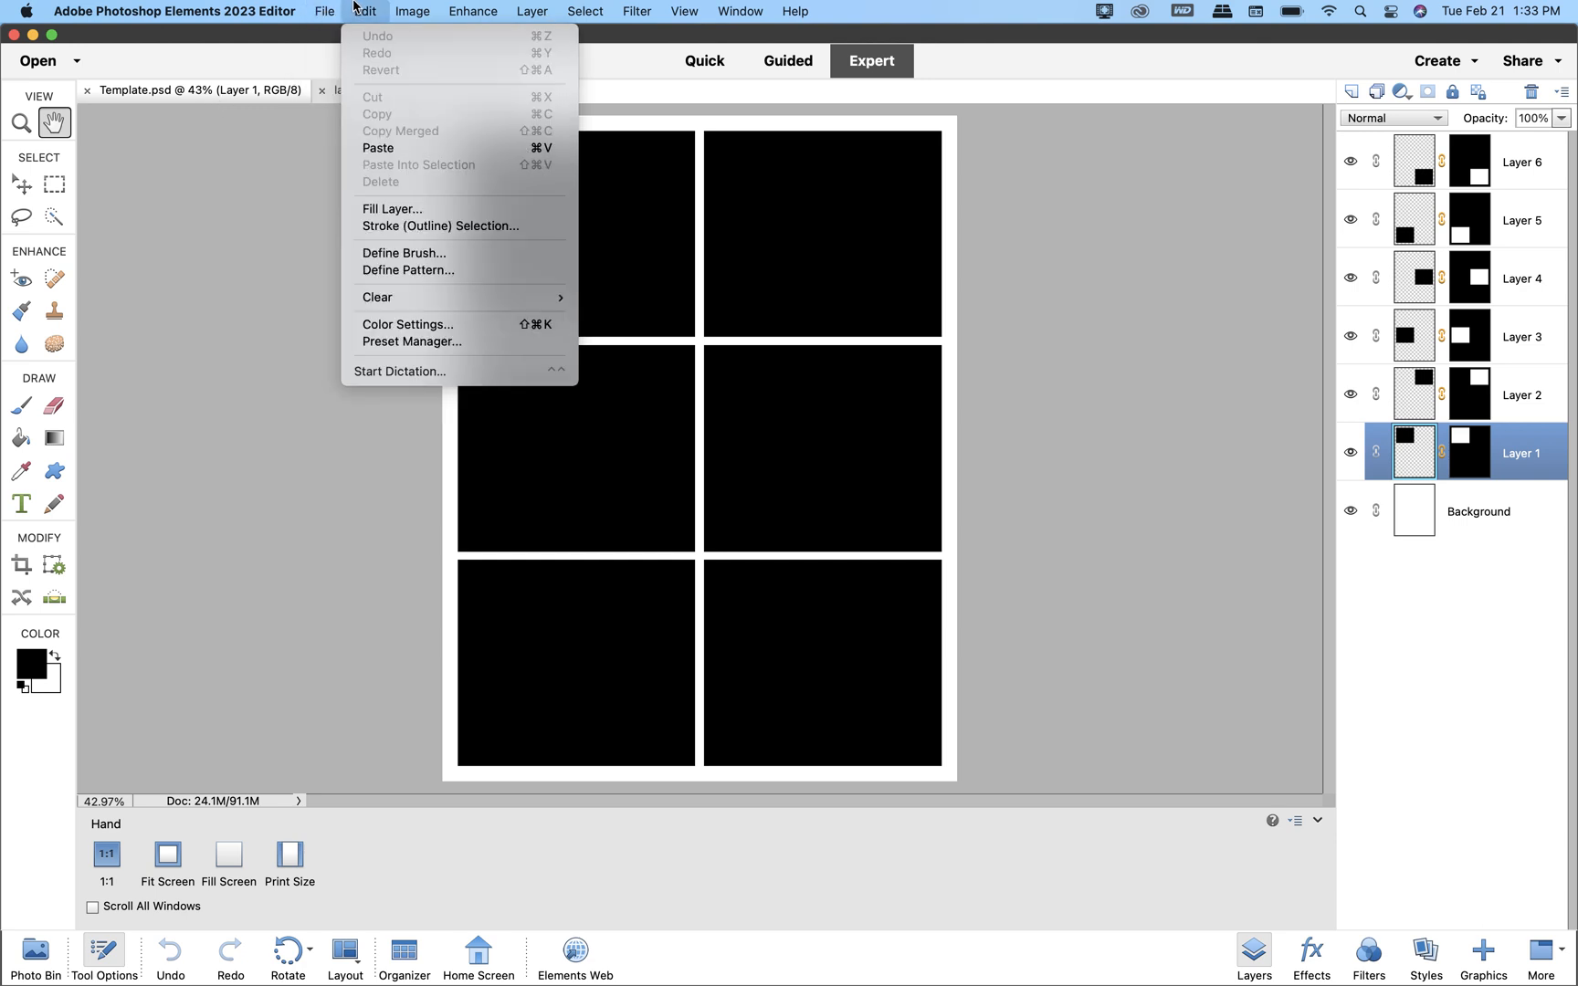
click(372, 149)
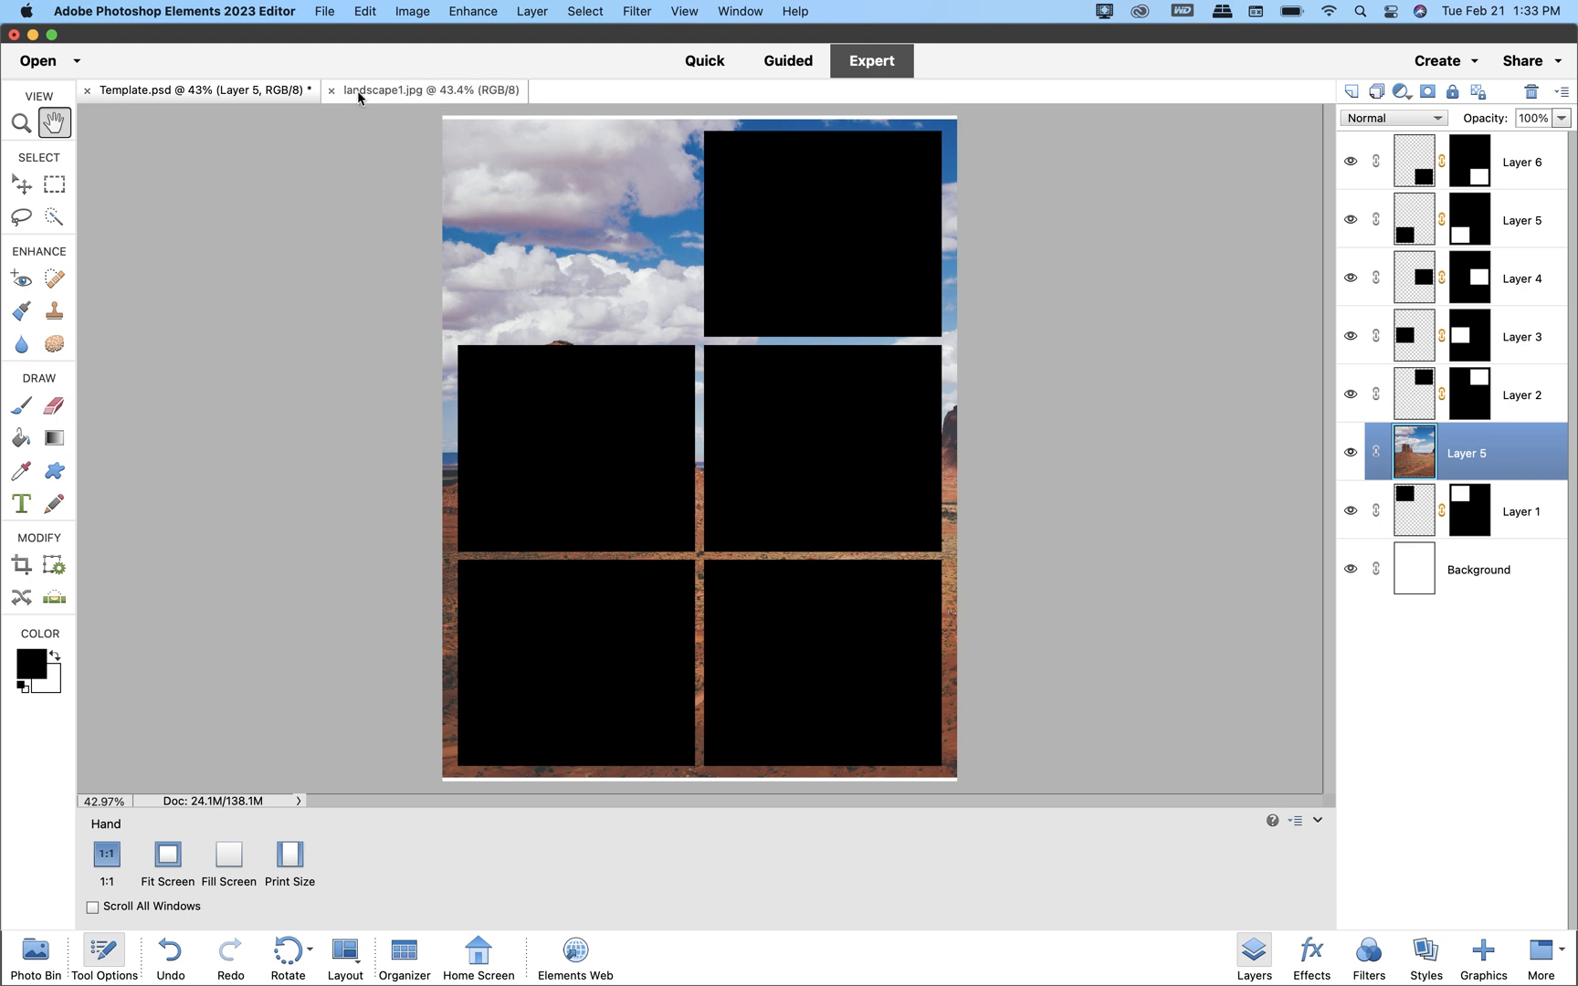
Free Transform the pasted landscape photo to about 63% and move it over the template's top-left frame
click(367, 13)
mouse_move(400, 11)
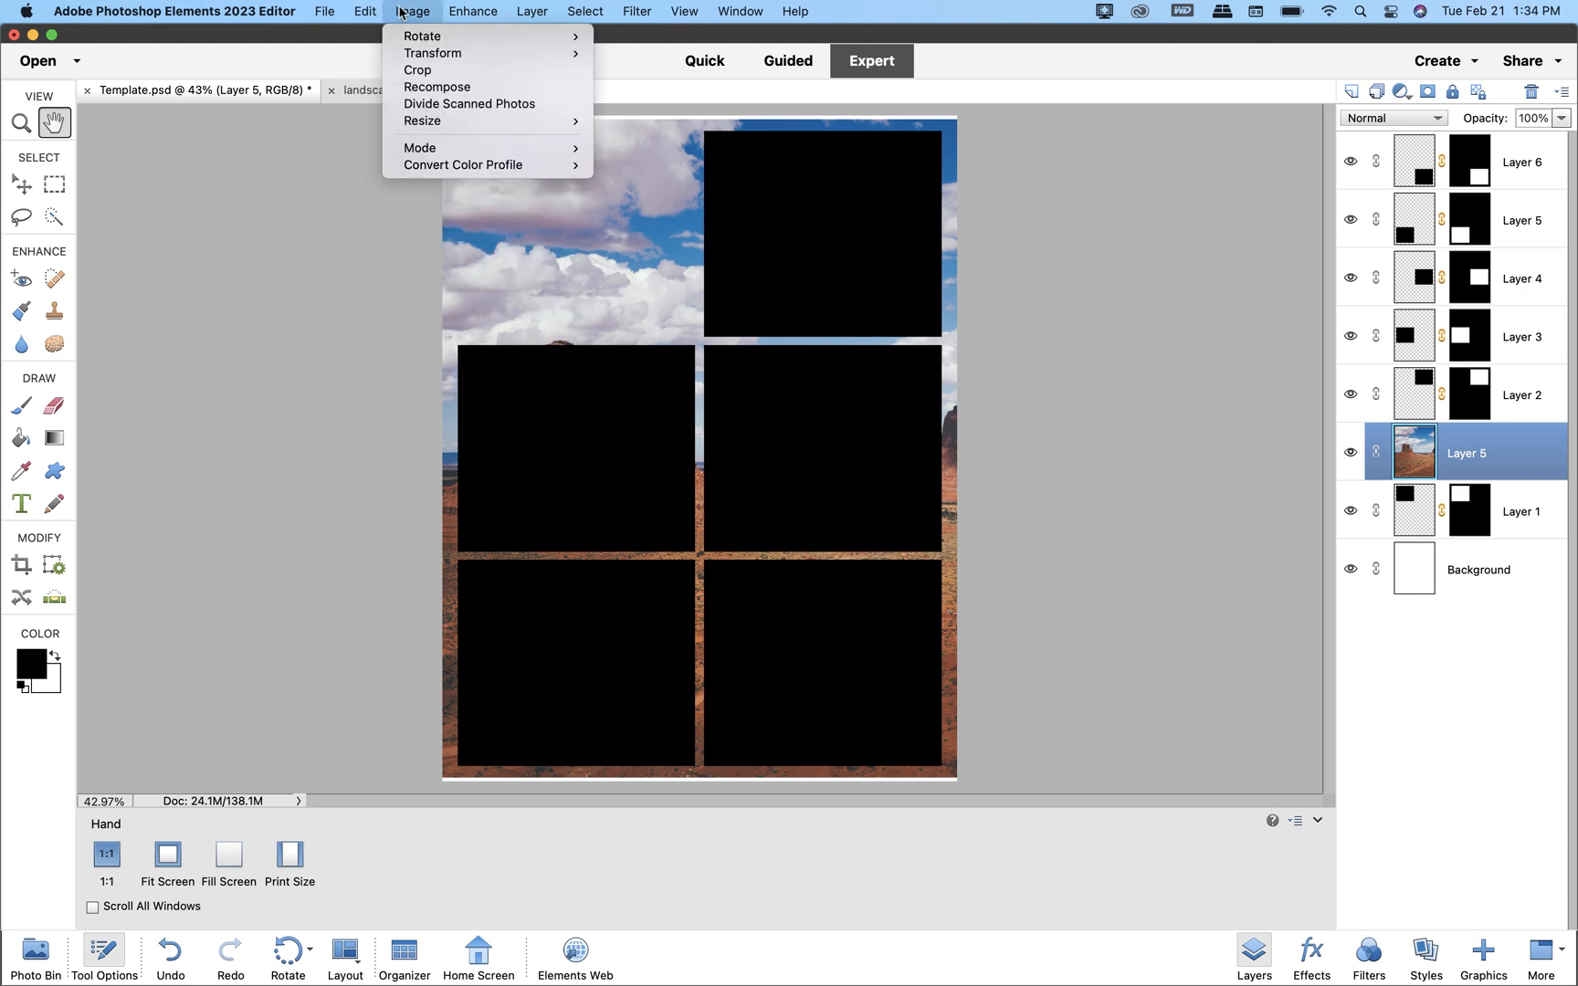
mouse_move(436, 53)
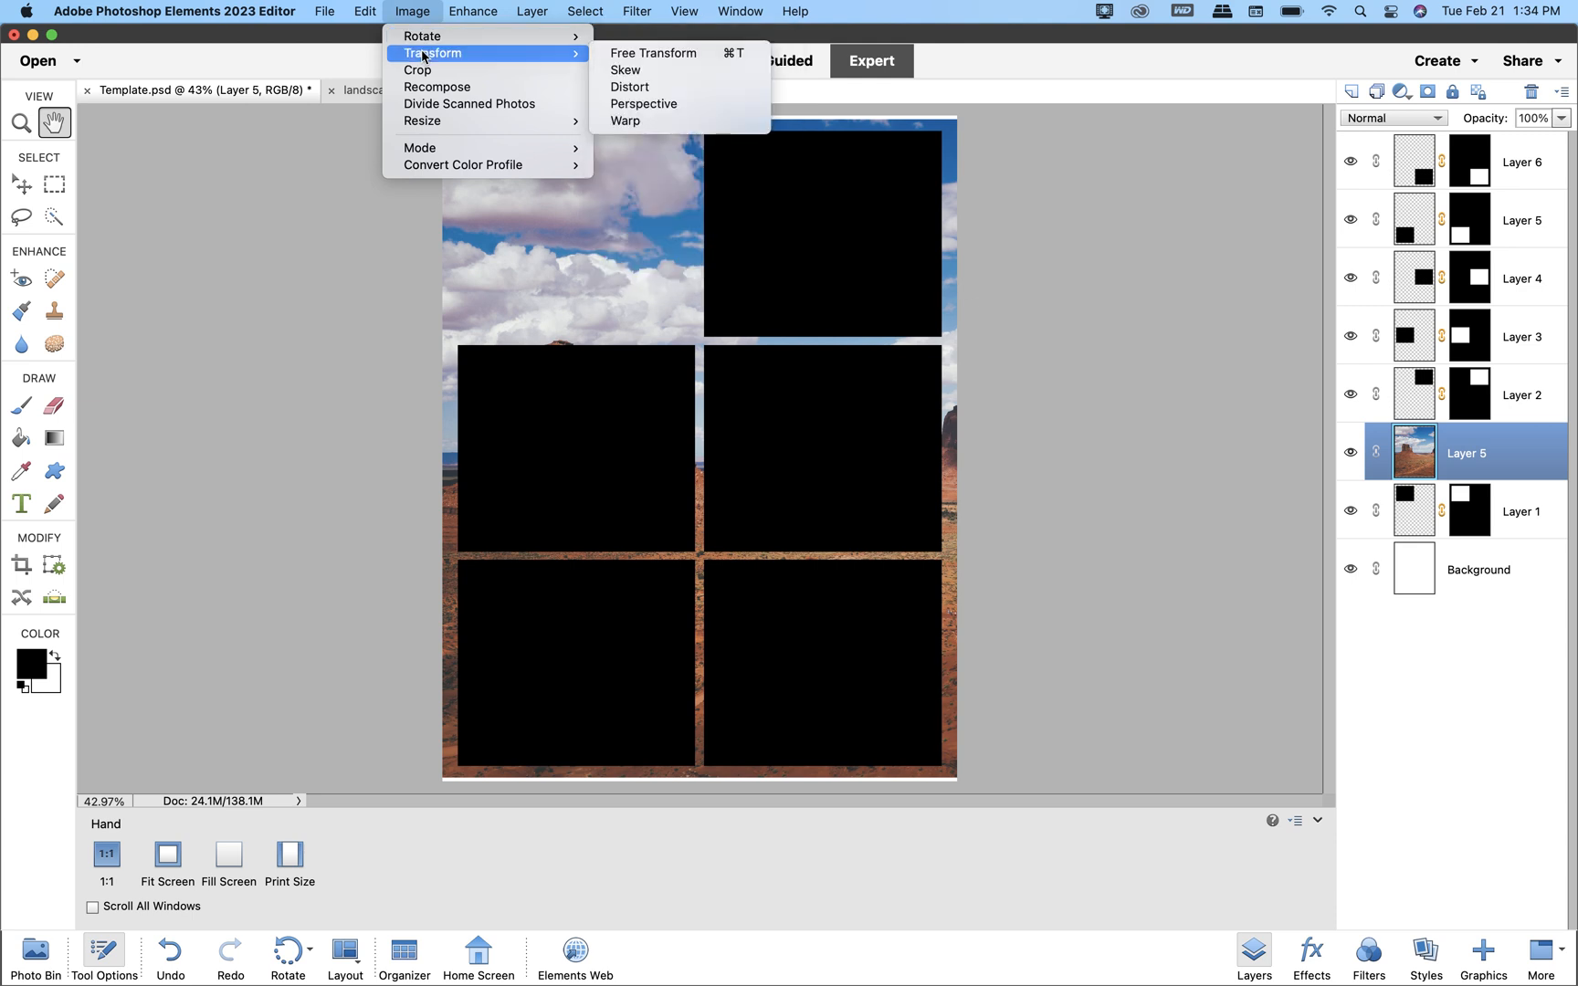
click(630, 55)
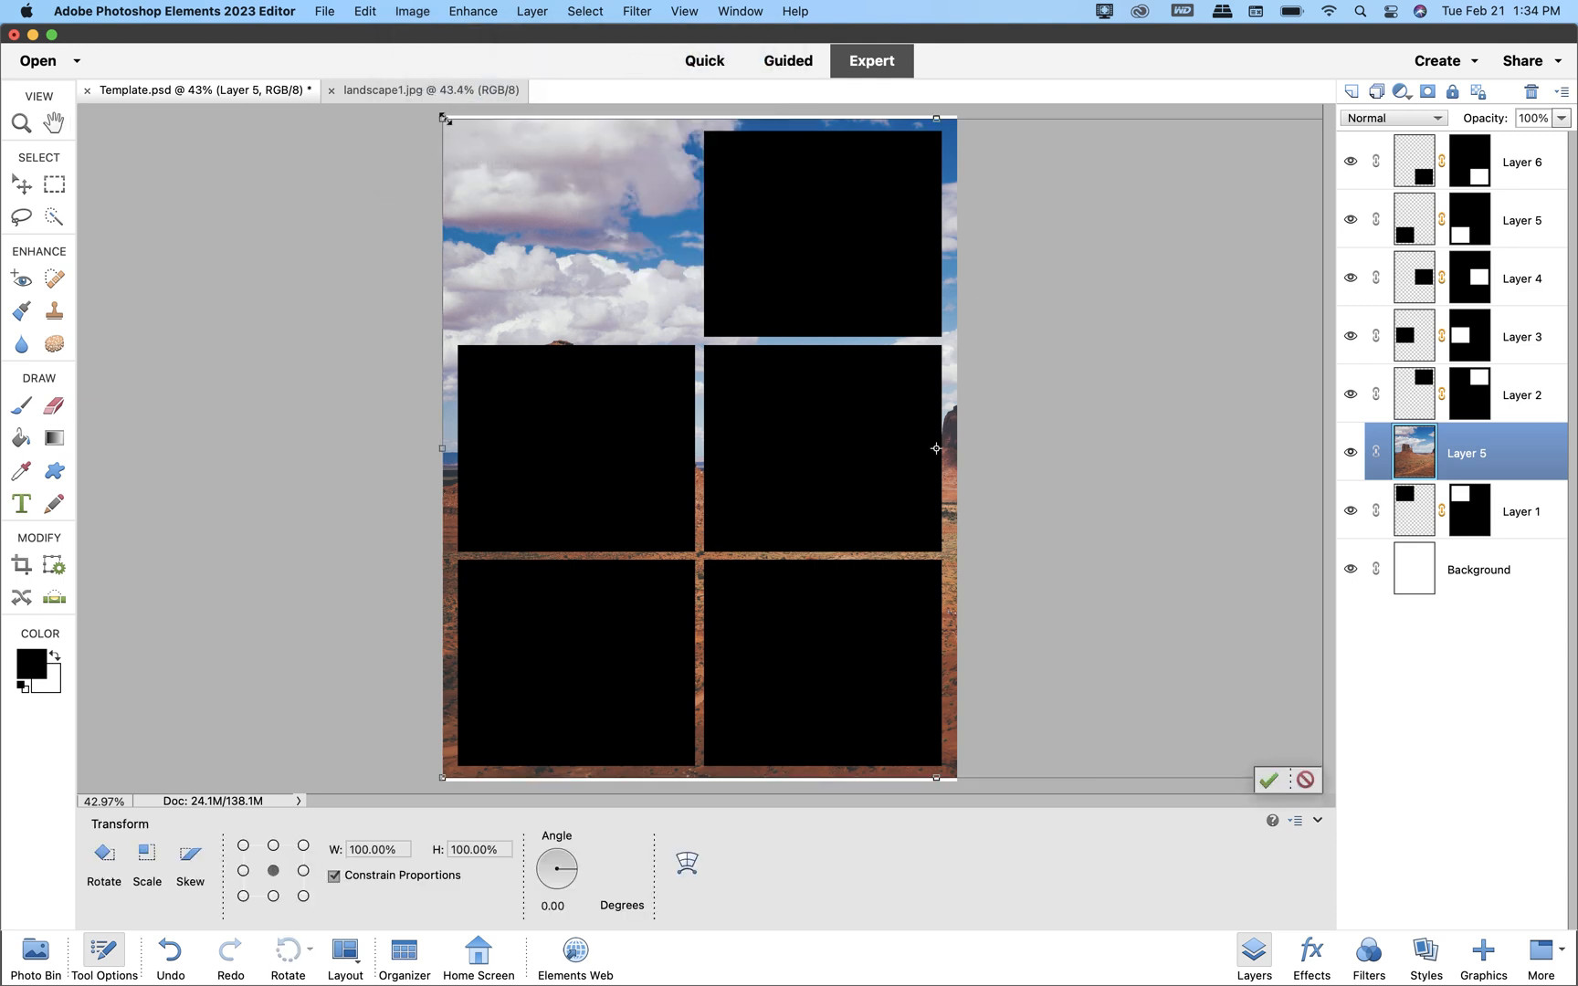
drag(445, 120, 828, 337)
drag(1155, 447, 637, 195)
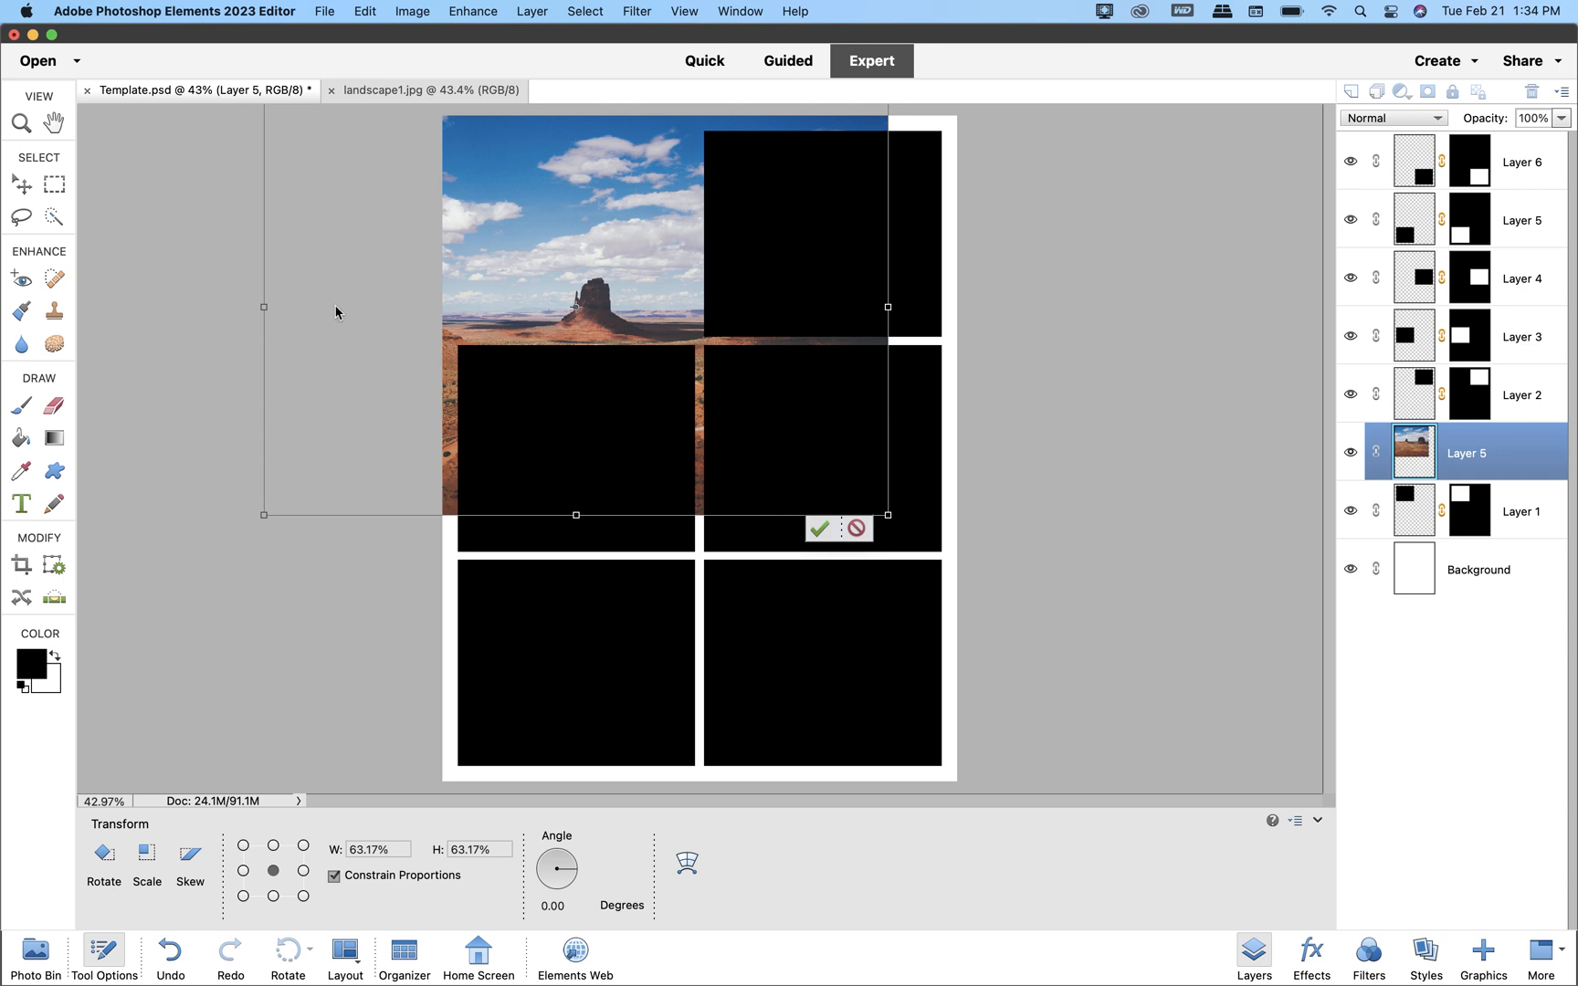
key(h)
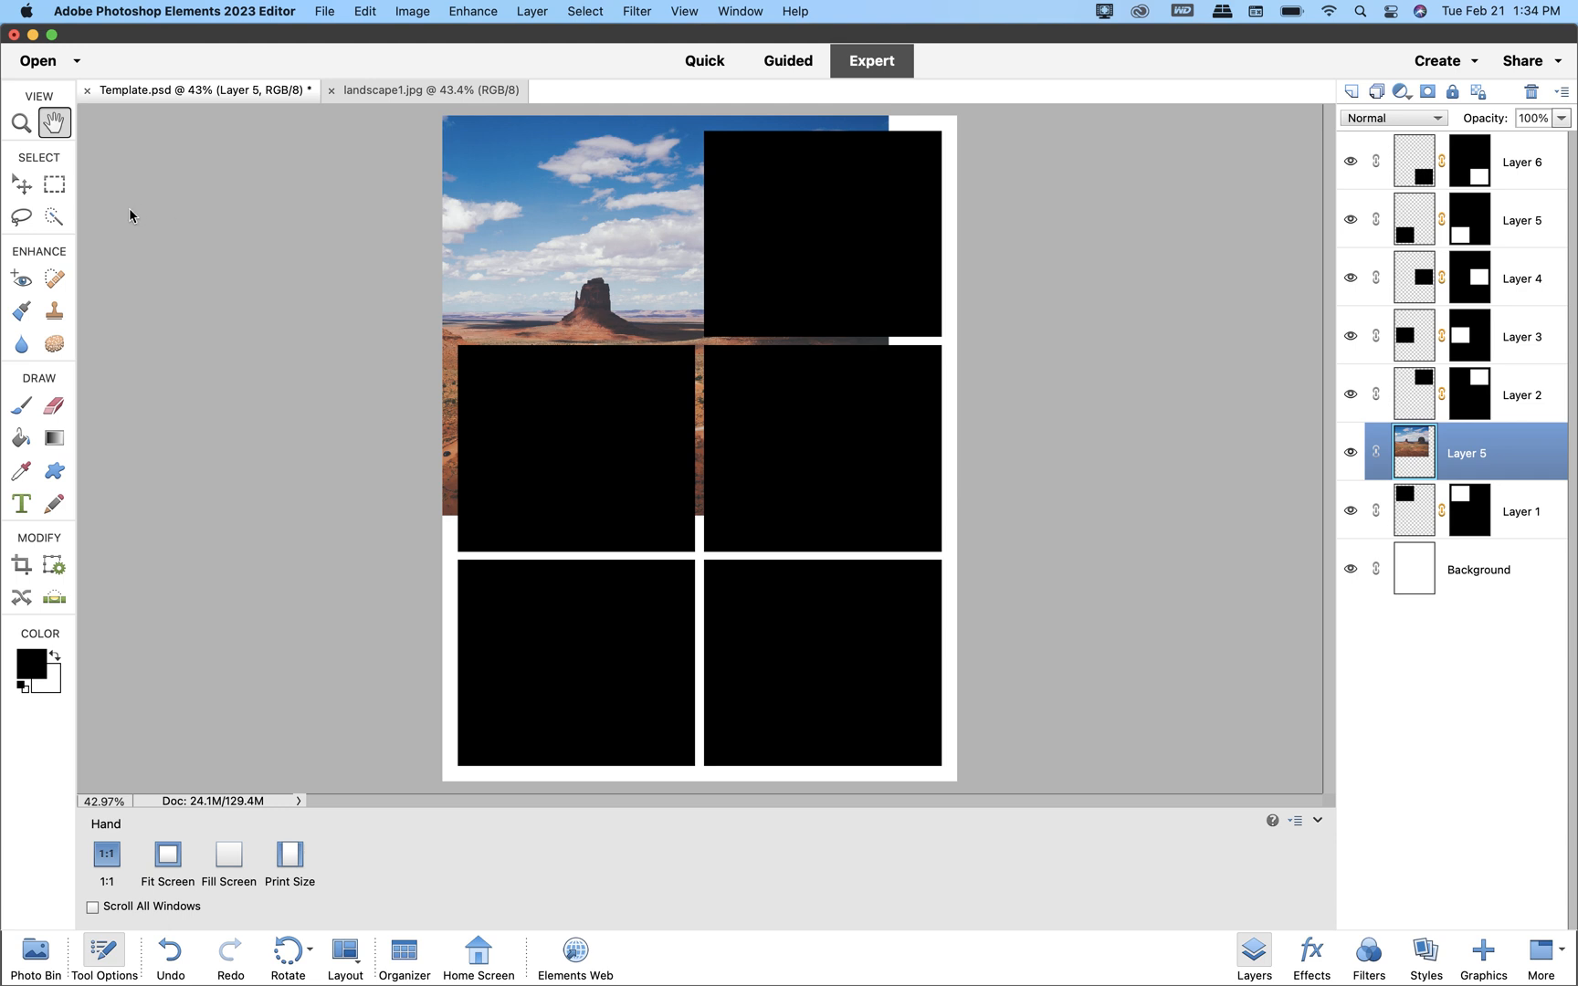
Scale the landscape photo down to about 64% of its current size, aligned with the page's top-left corner
click(24, 187)
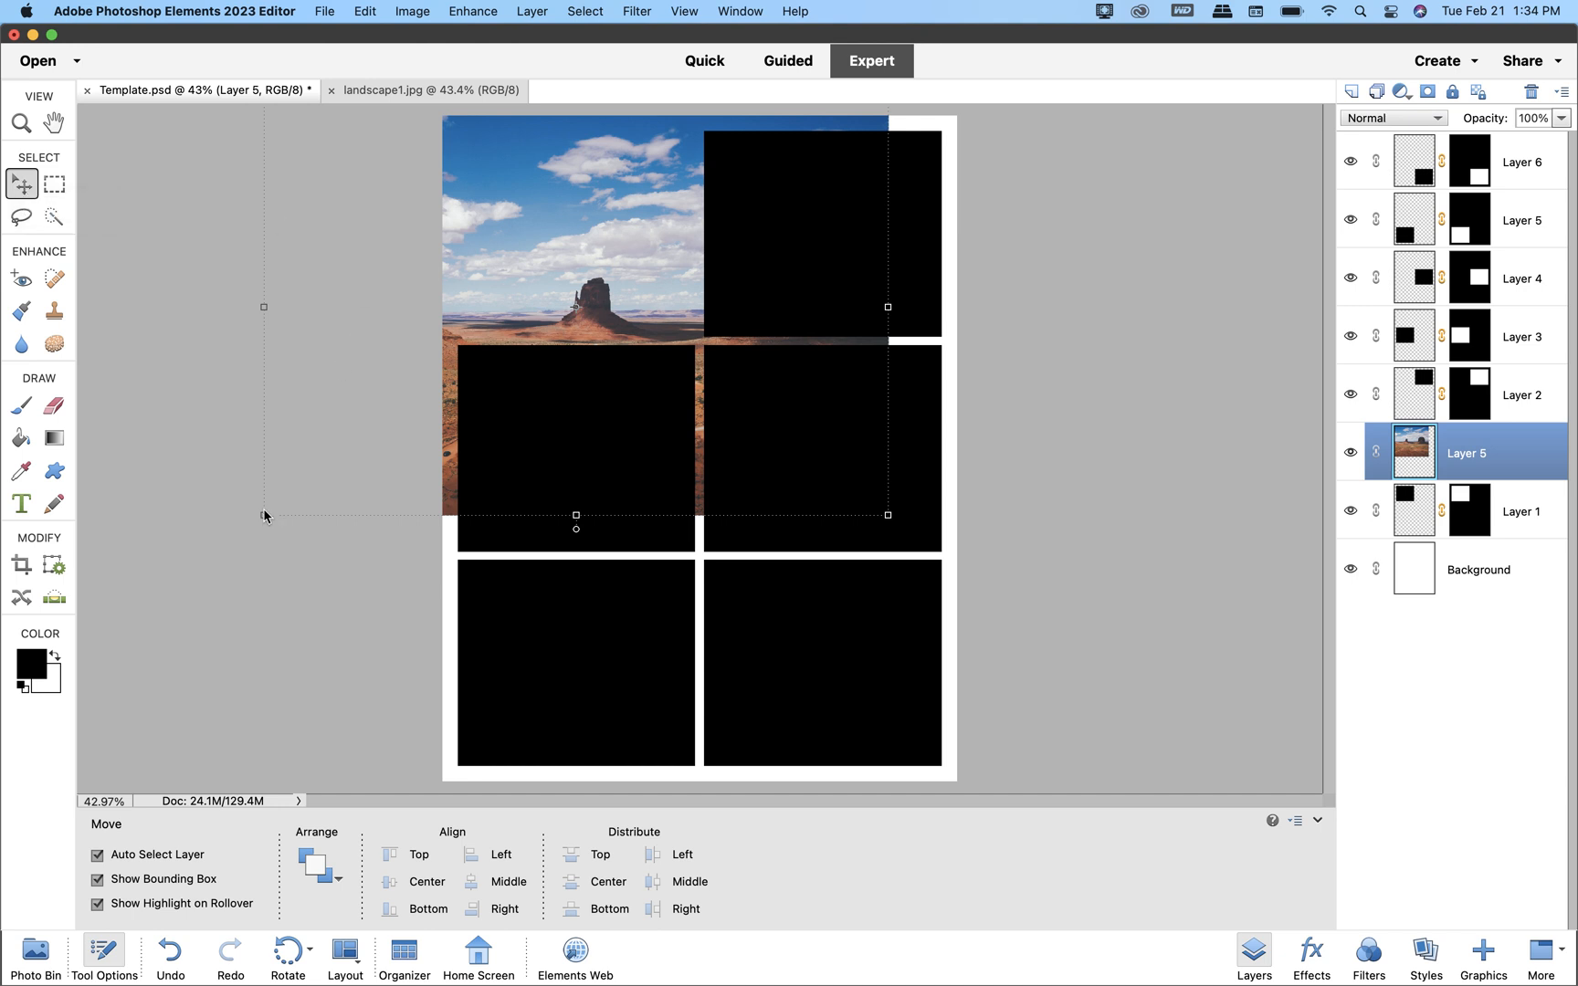
drag(264, 515, 437, 417)
mouse_move(549, 291)
mouse_down()
mouse_move(612, 294)
mouse_move(578, 300)
mouse_up()
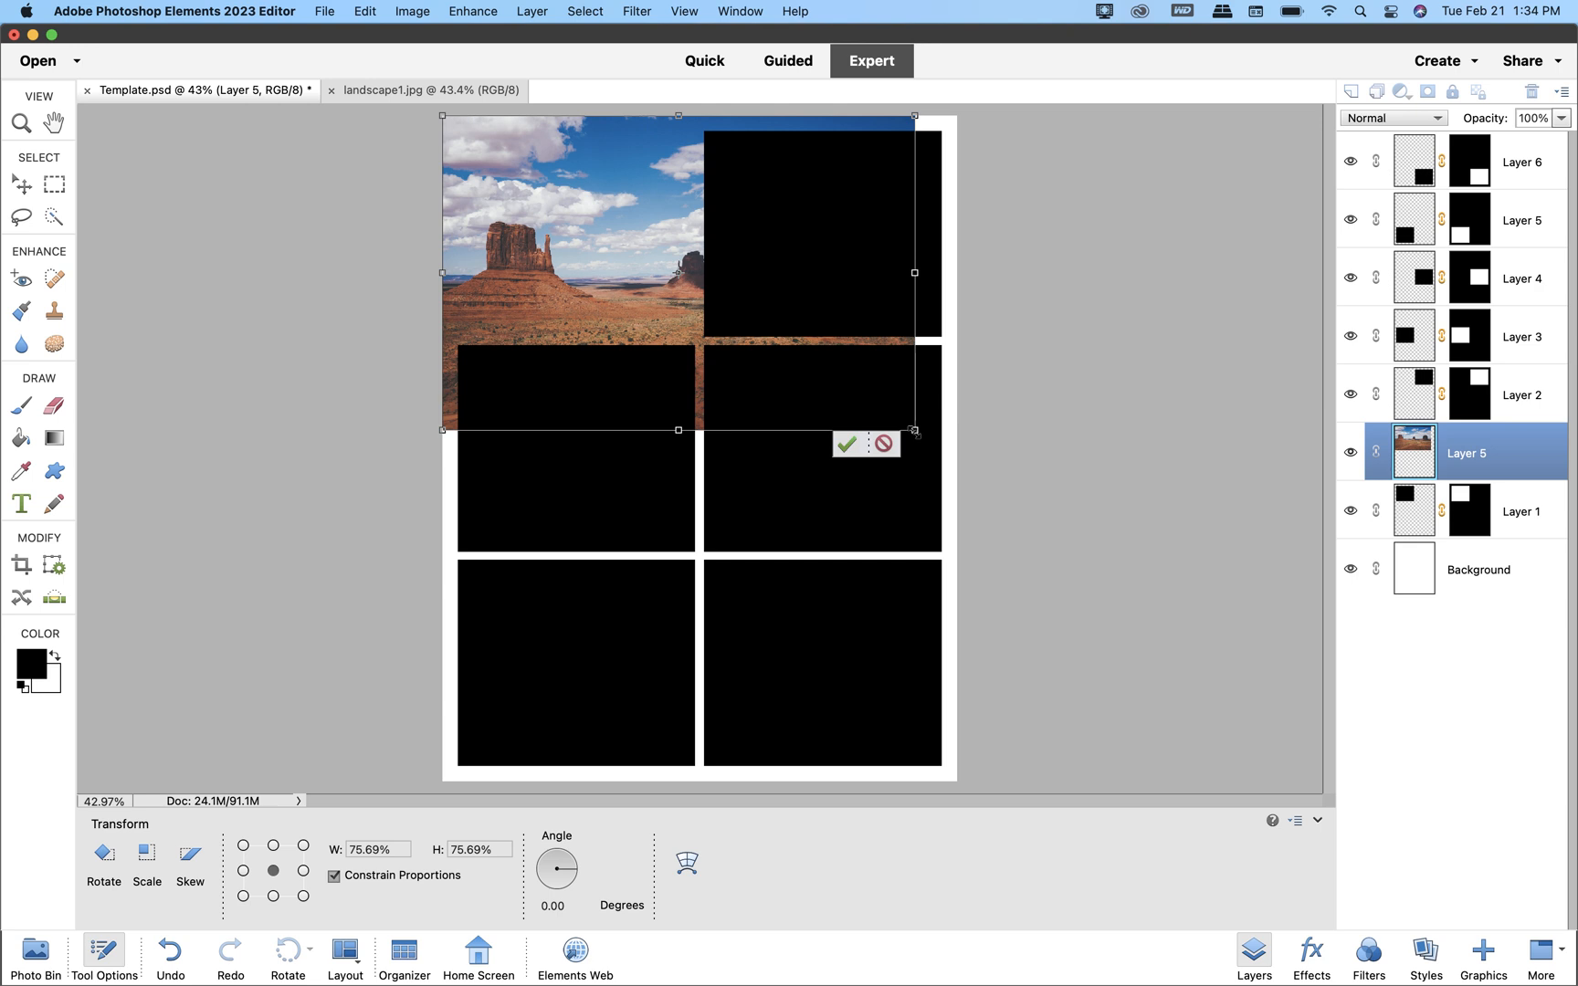
drag(914, 429, 842, 382)
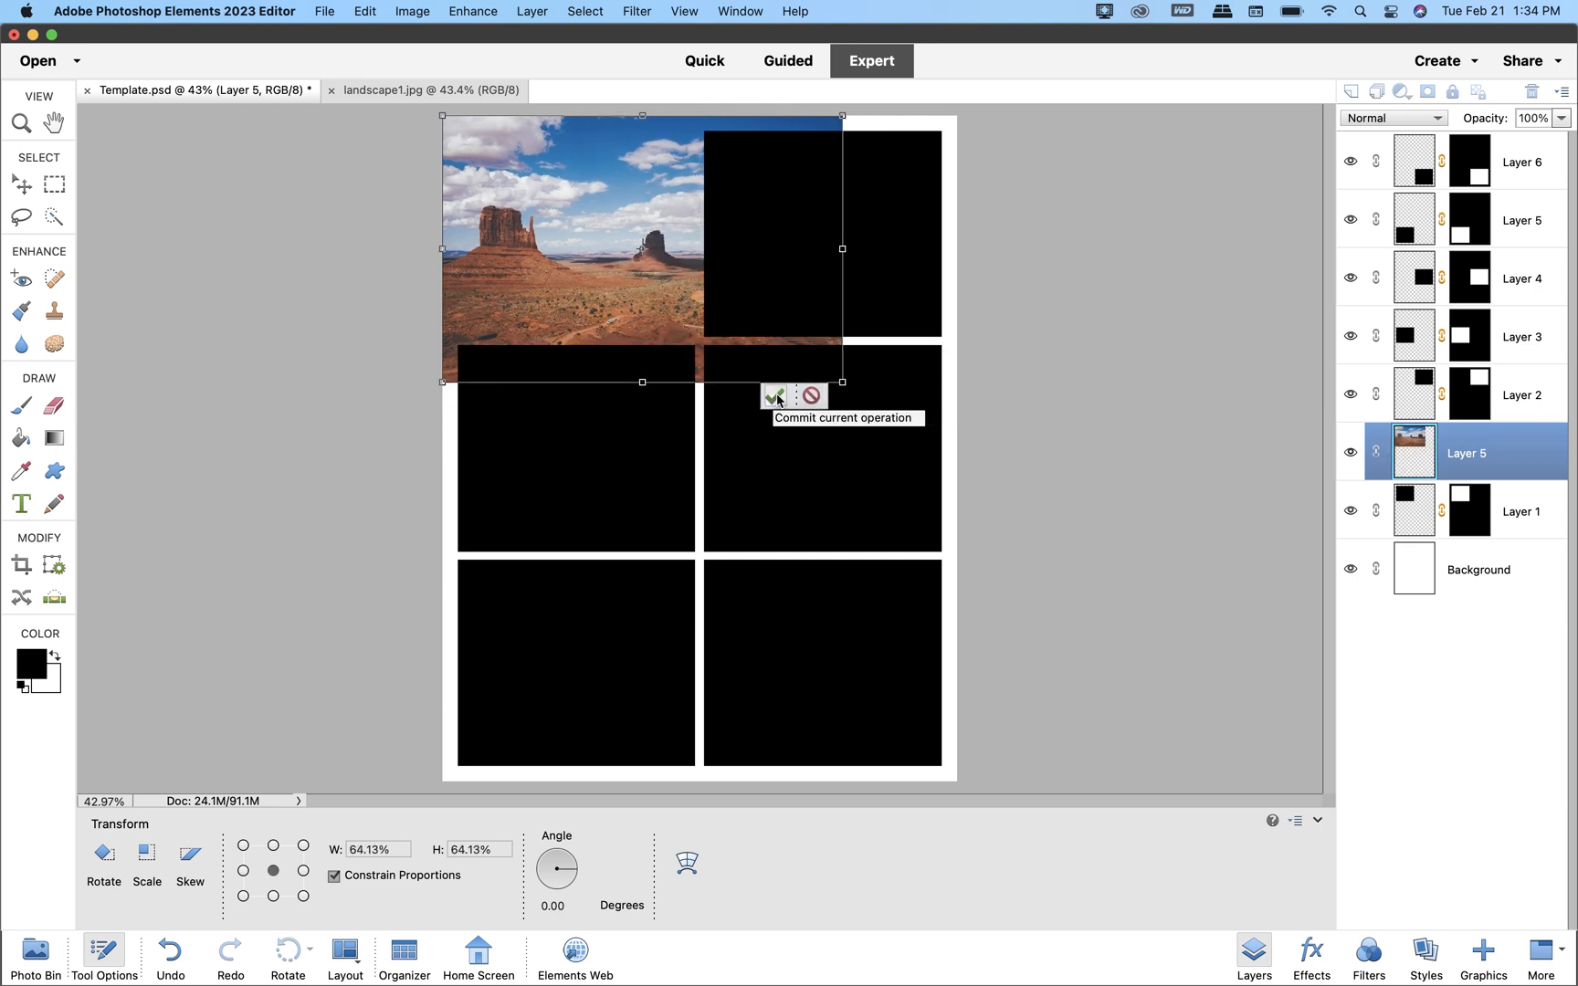
click(776, 398)
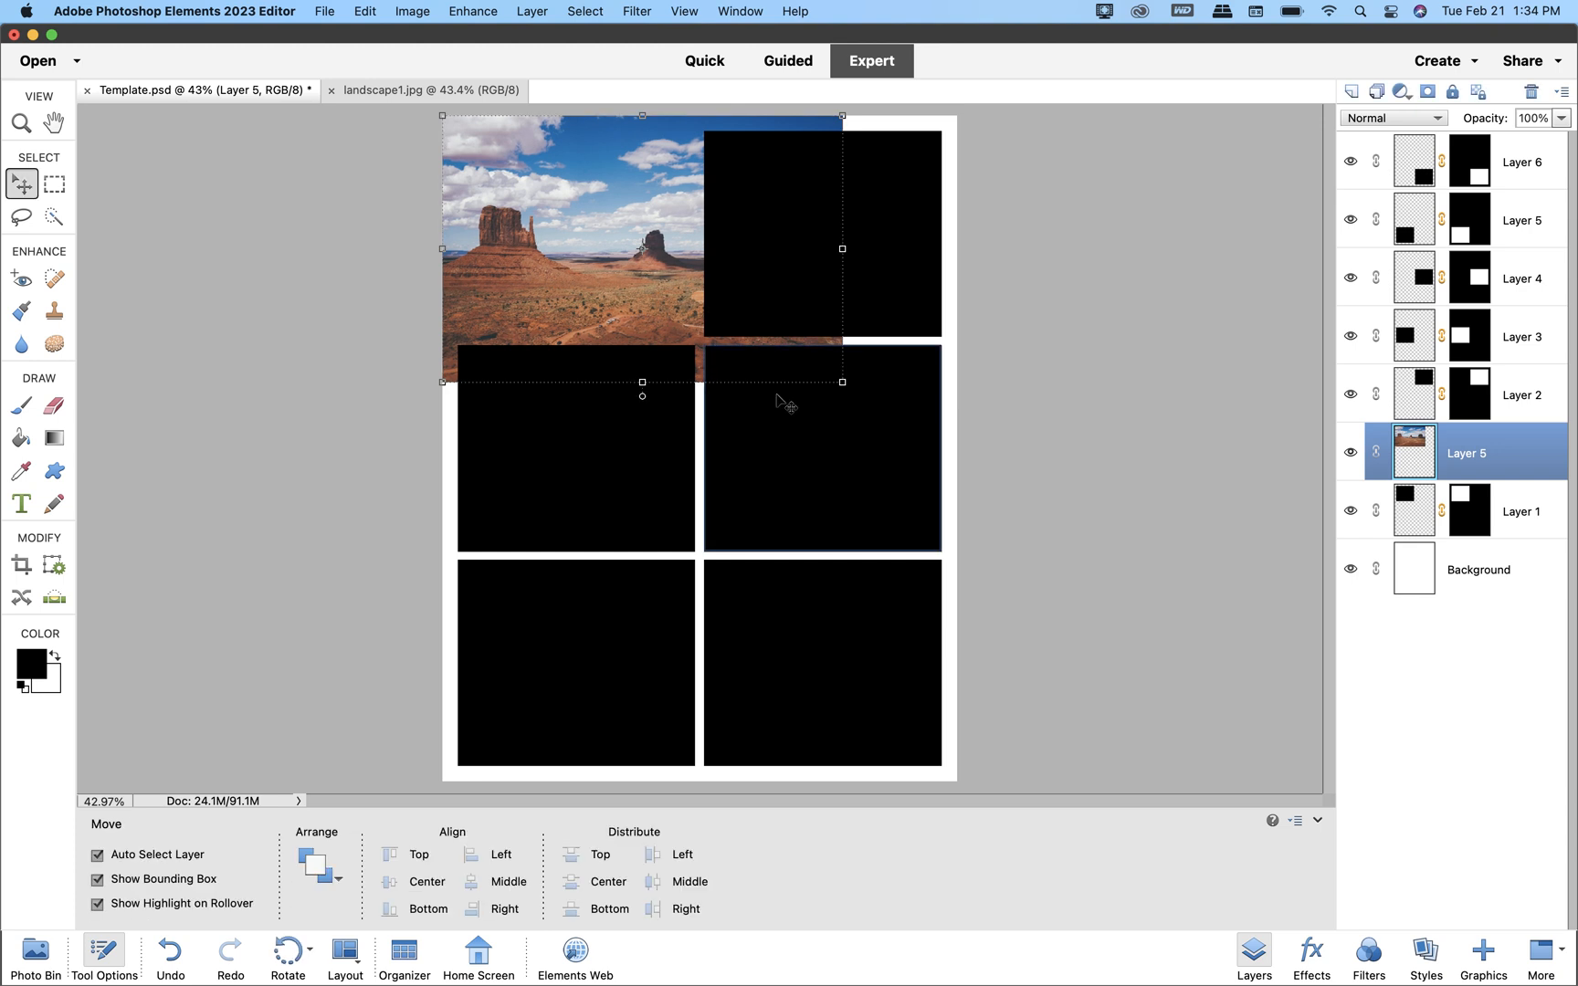
Create a clipping mask that confines the landscape photo to the Layer 1 frame
click(55, 124)
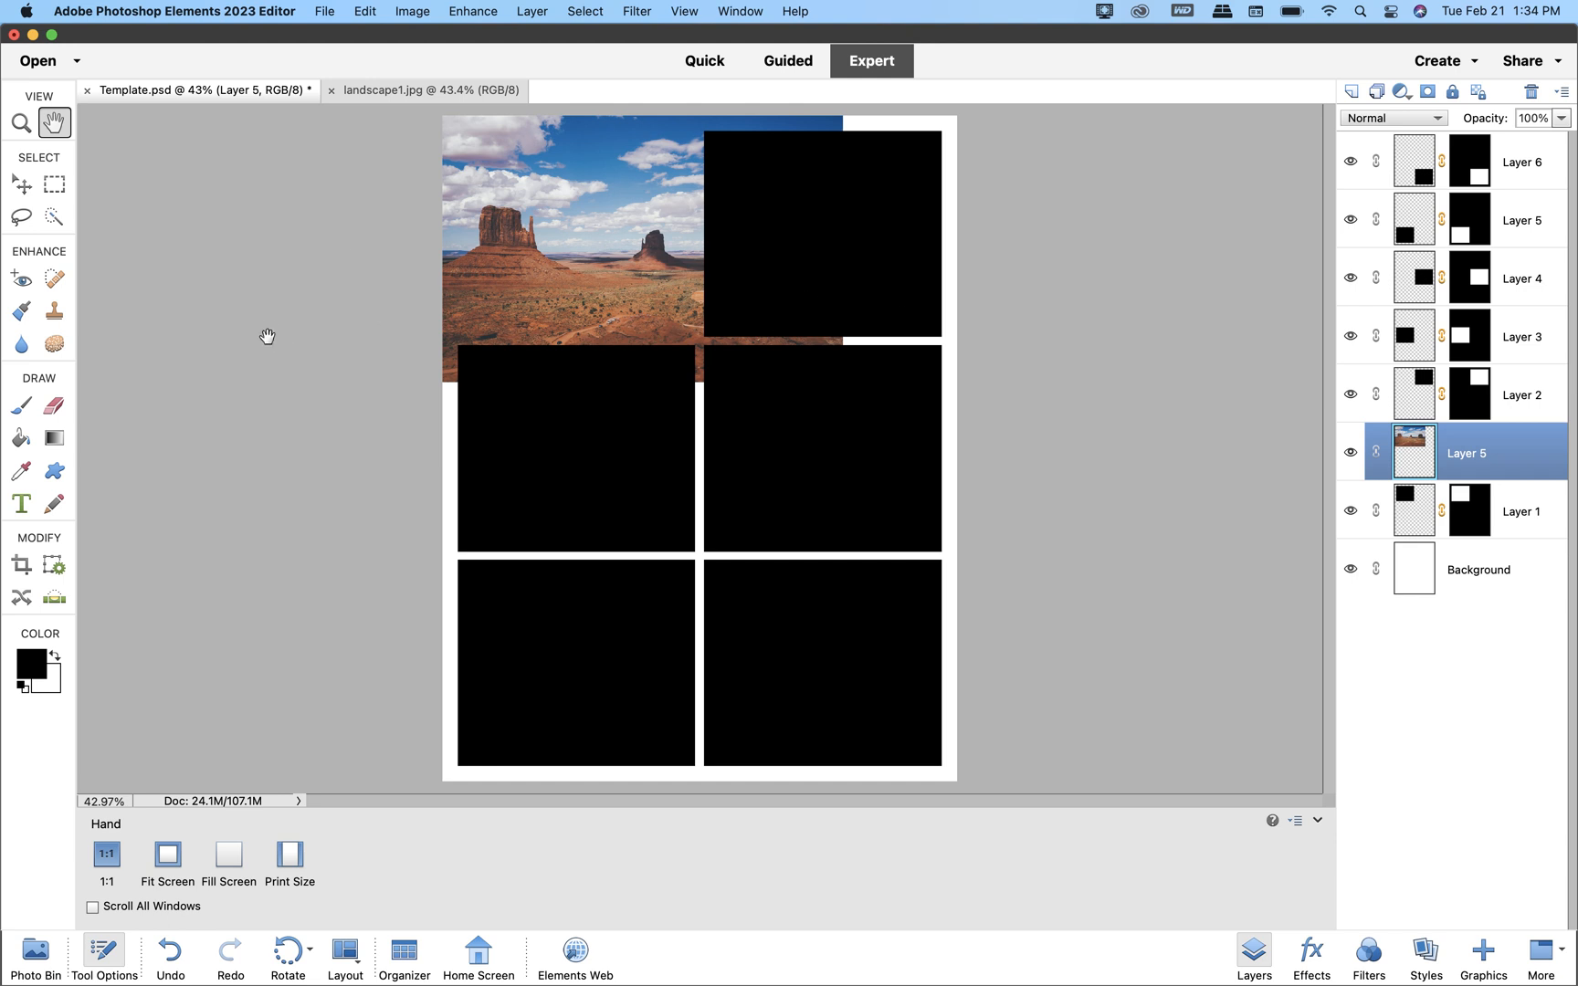
click(529, 14)
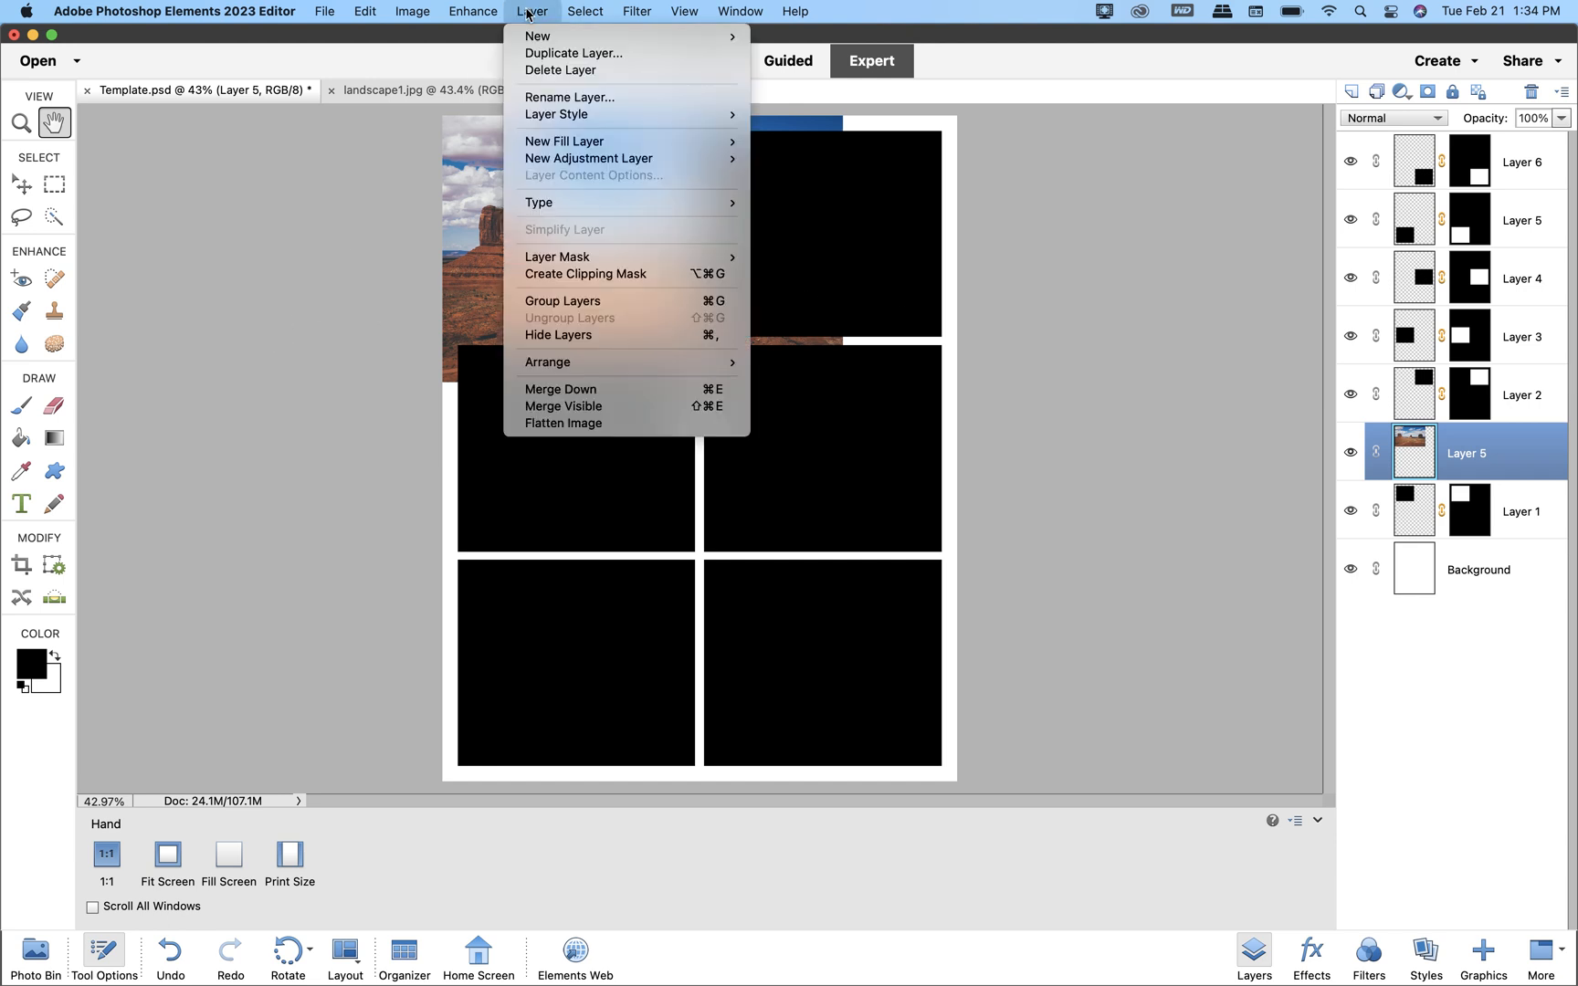
click(602, 276)
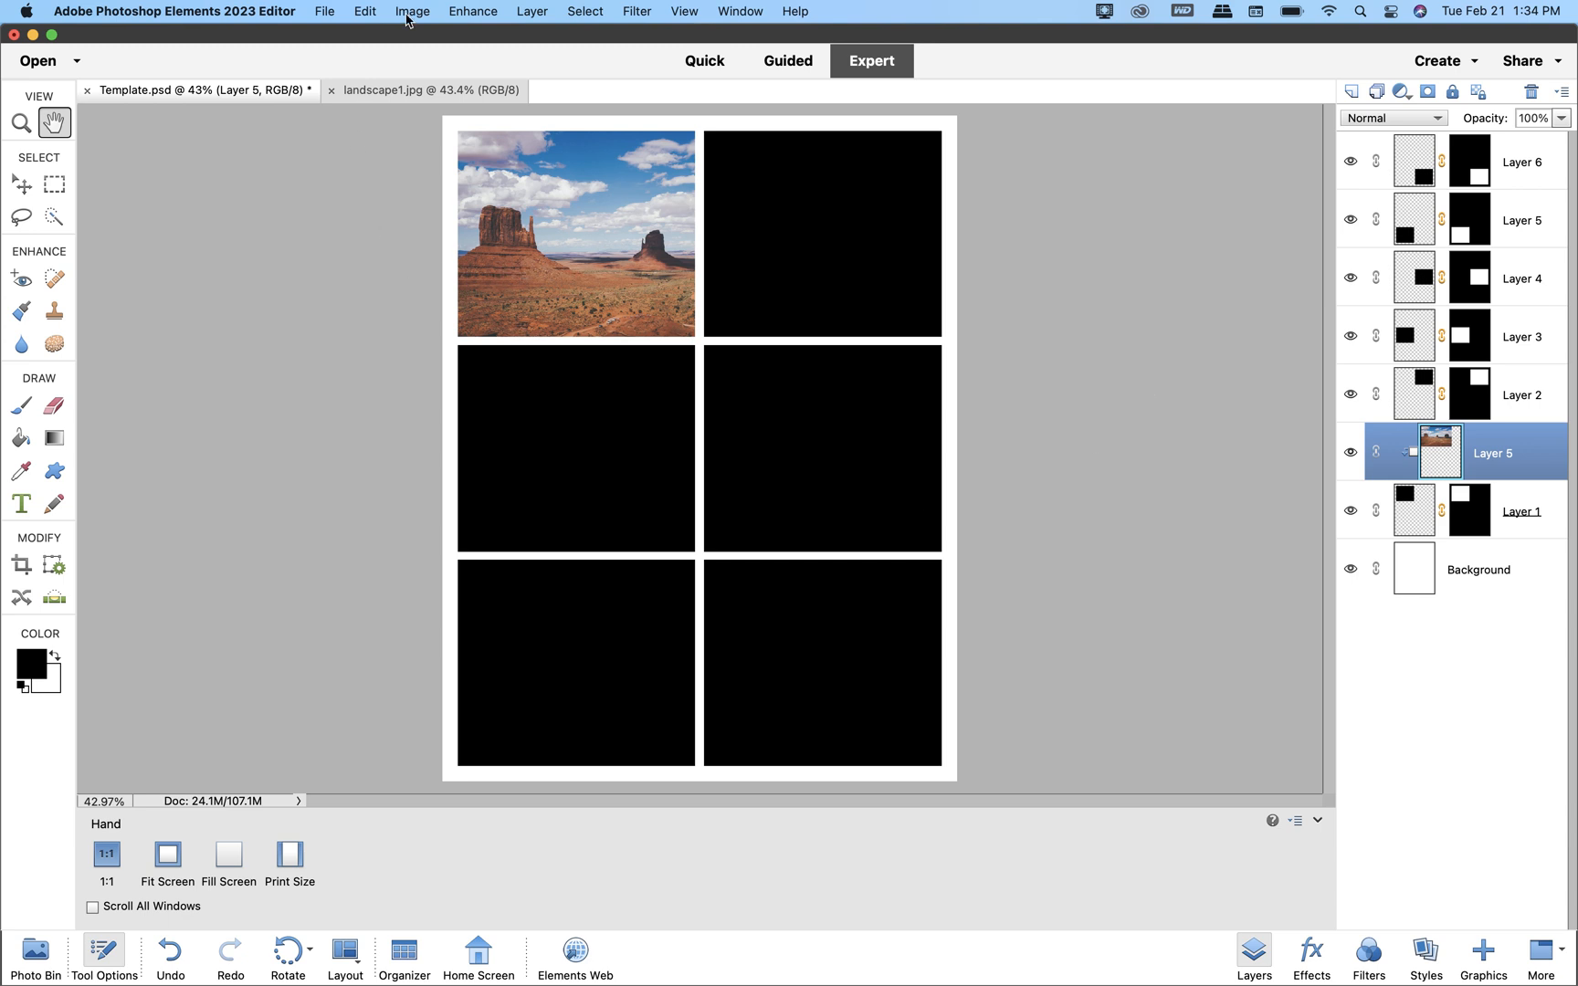
Free Transform the clipped landscape photo to about 98% and shift it up and left within its frame
click(365, 11)
mouse_move(412, 11)
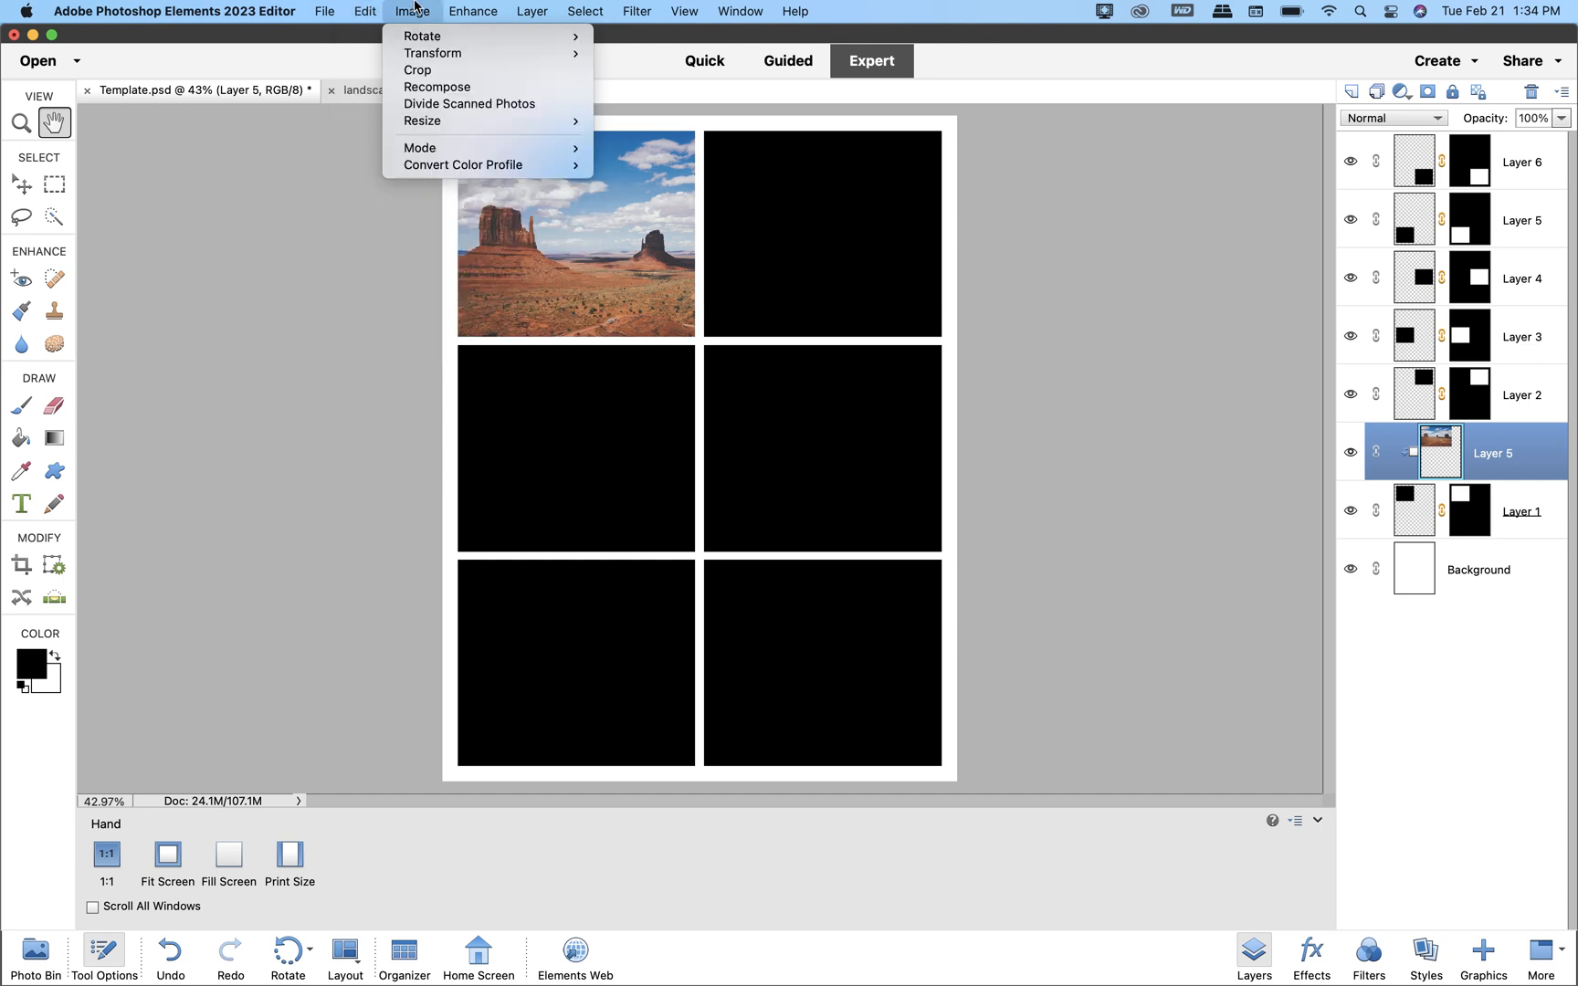
click(628, 54)
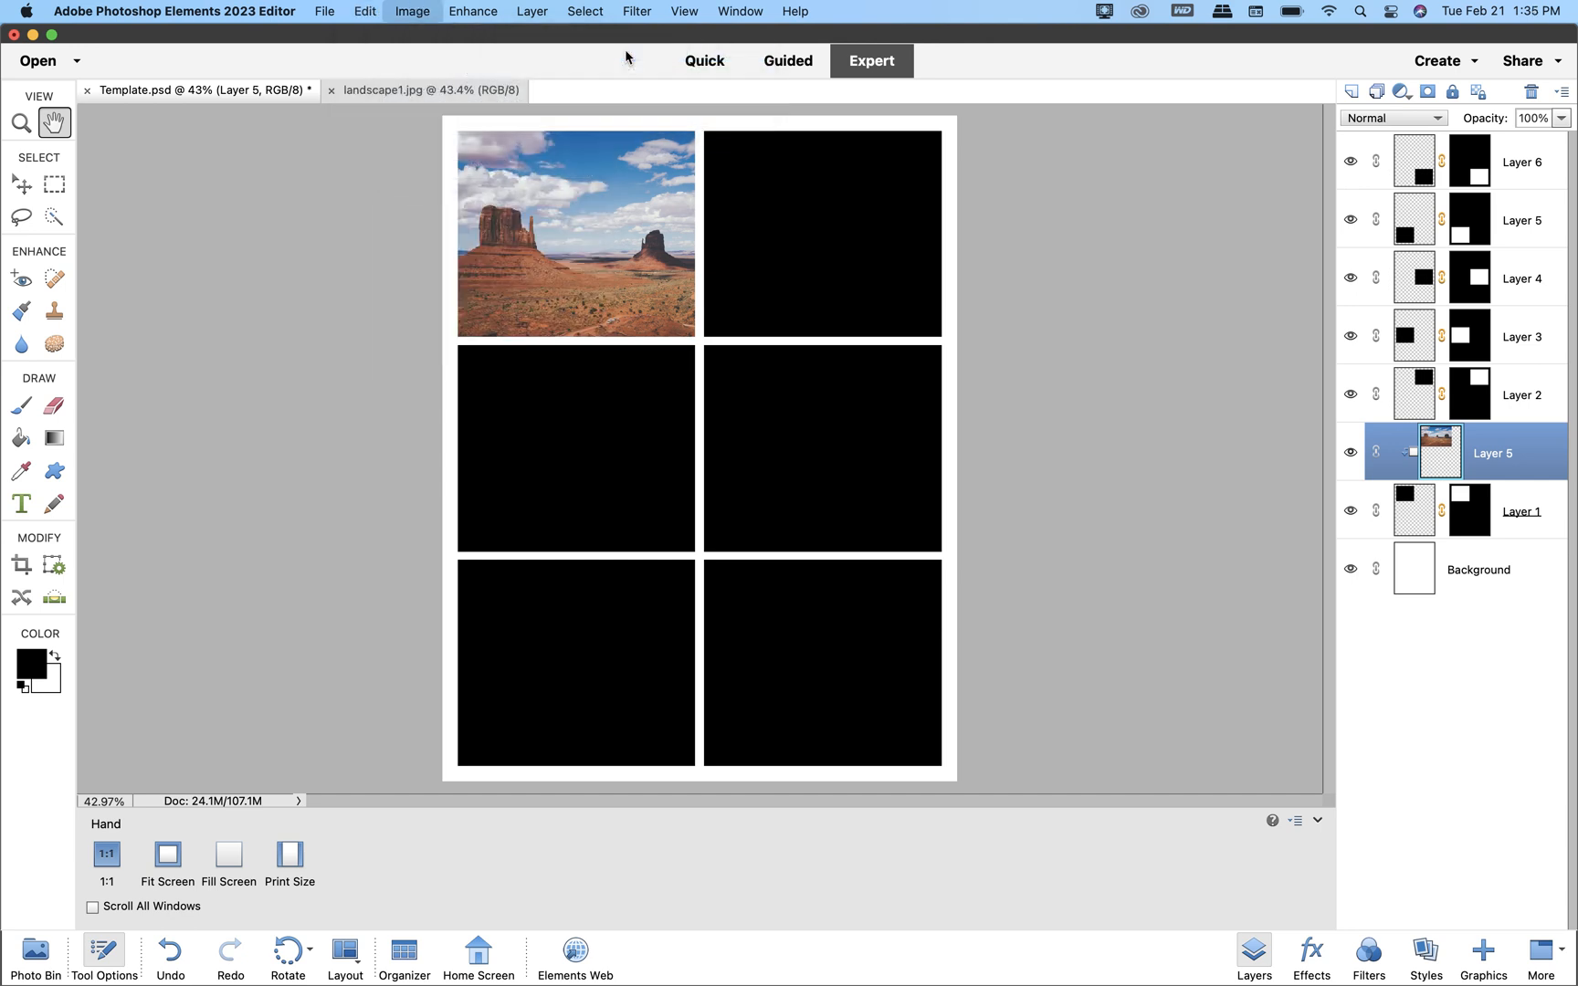
drag(586, 231, 541, 182)
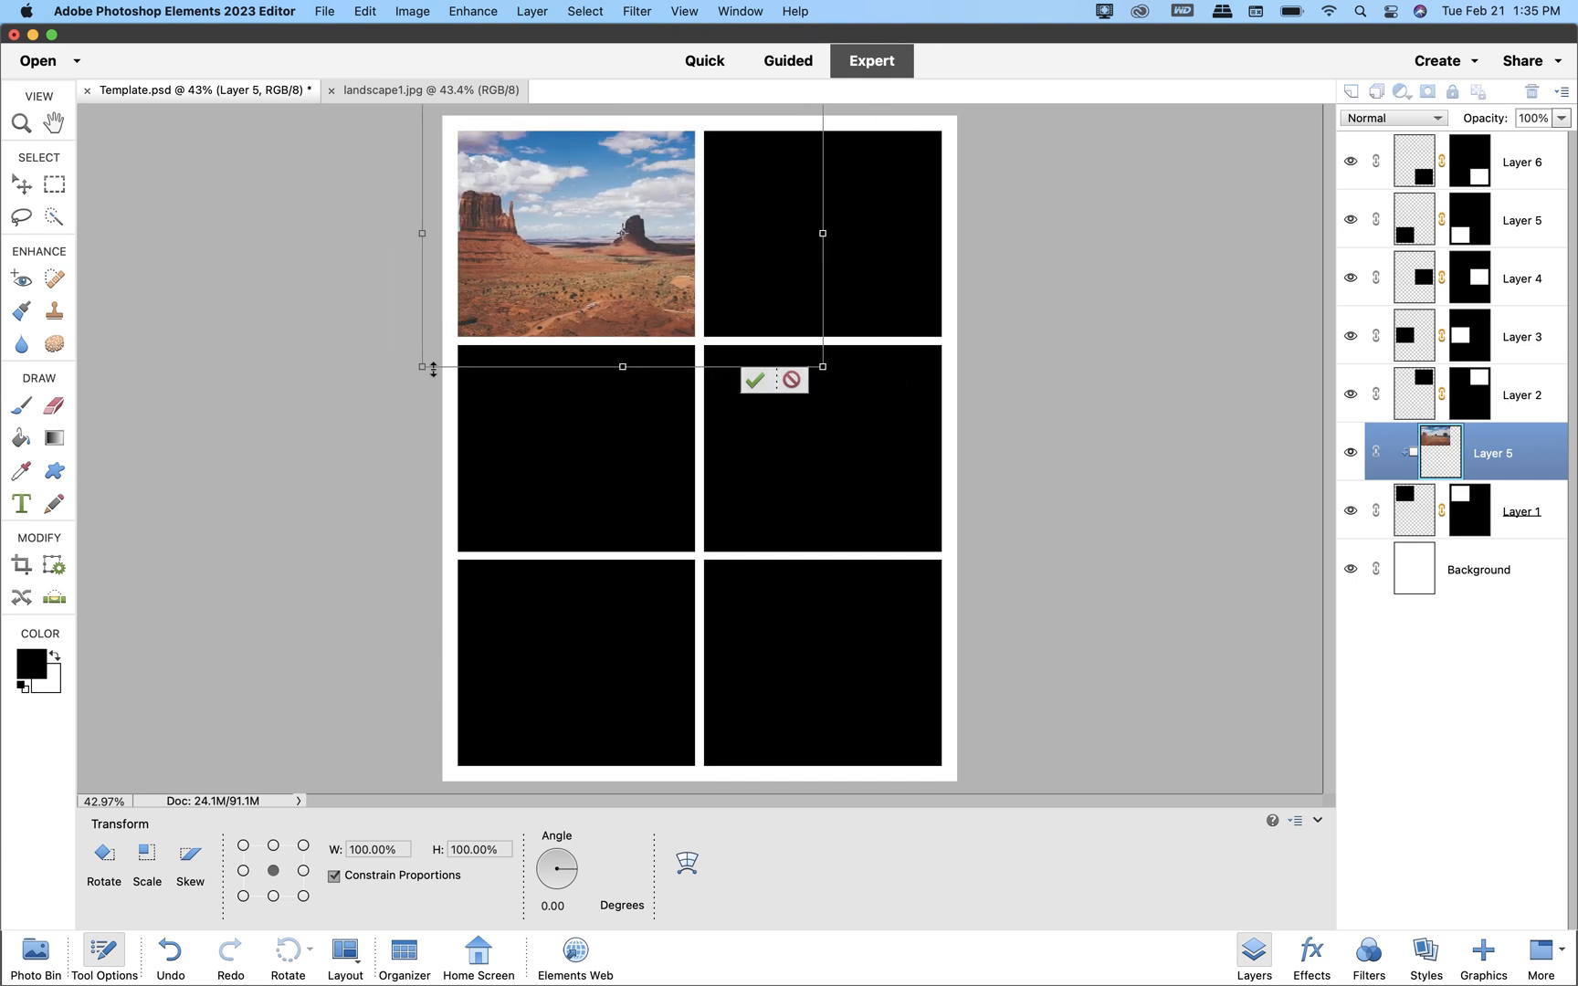
mouse_move(420, 368)
mouse_down()
mouse_move(361, 404)
mouse_move(421, 368)
mouse_up()
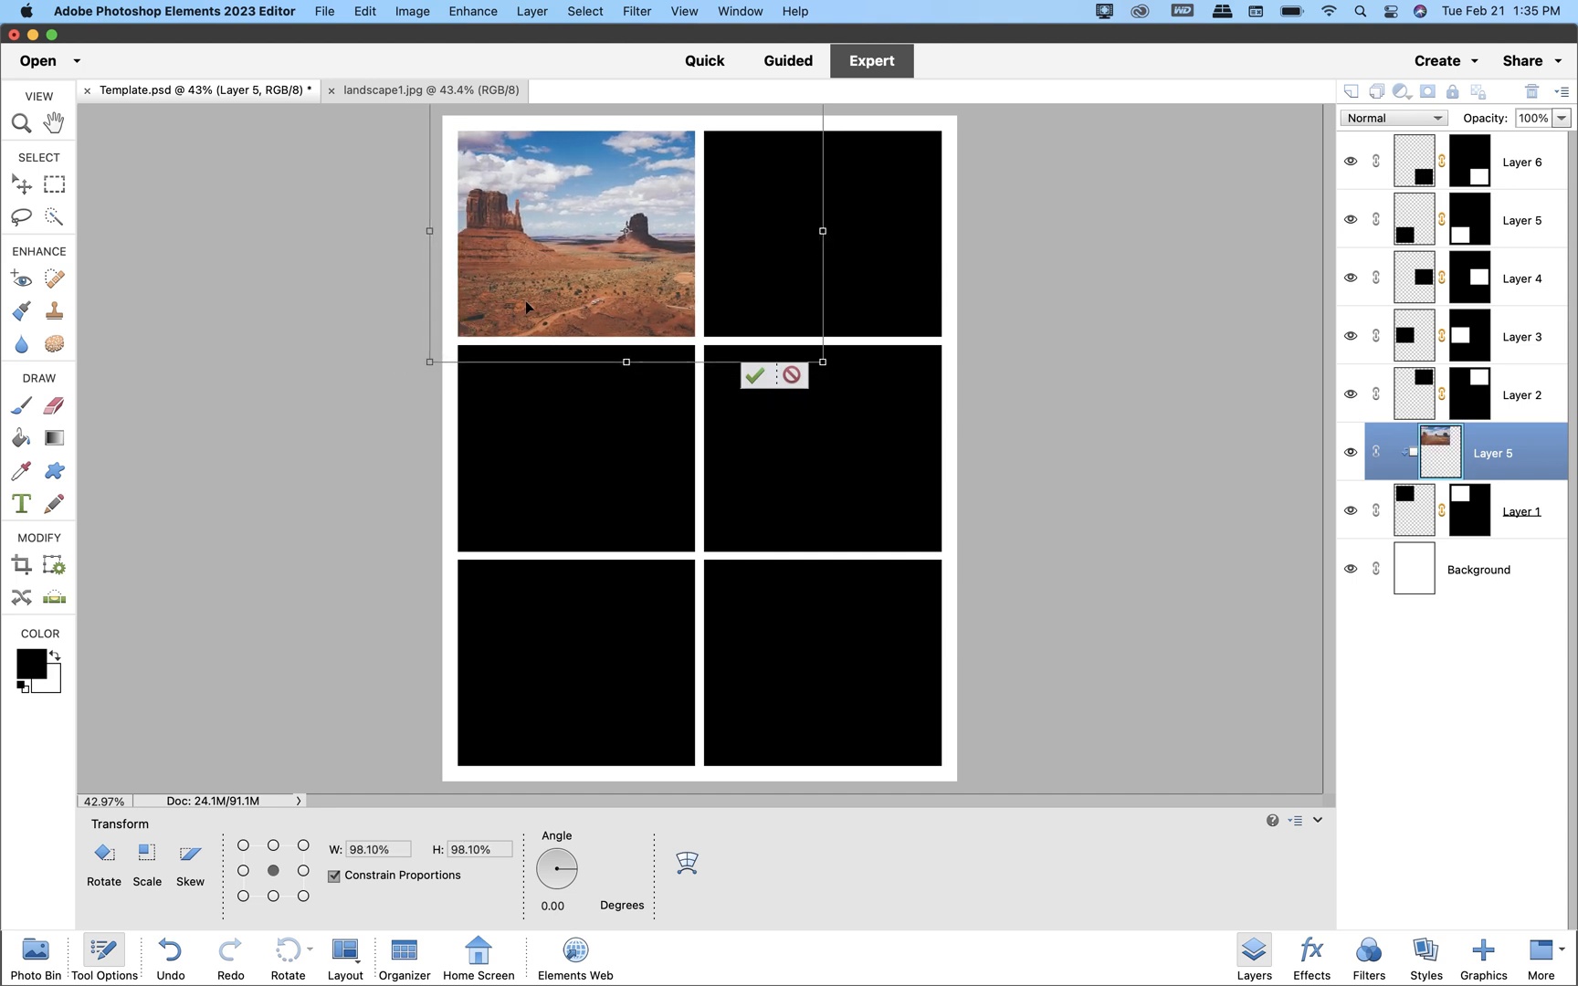
key(h)
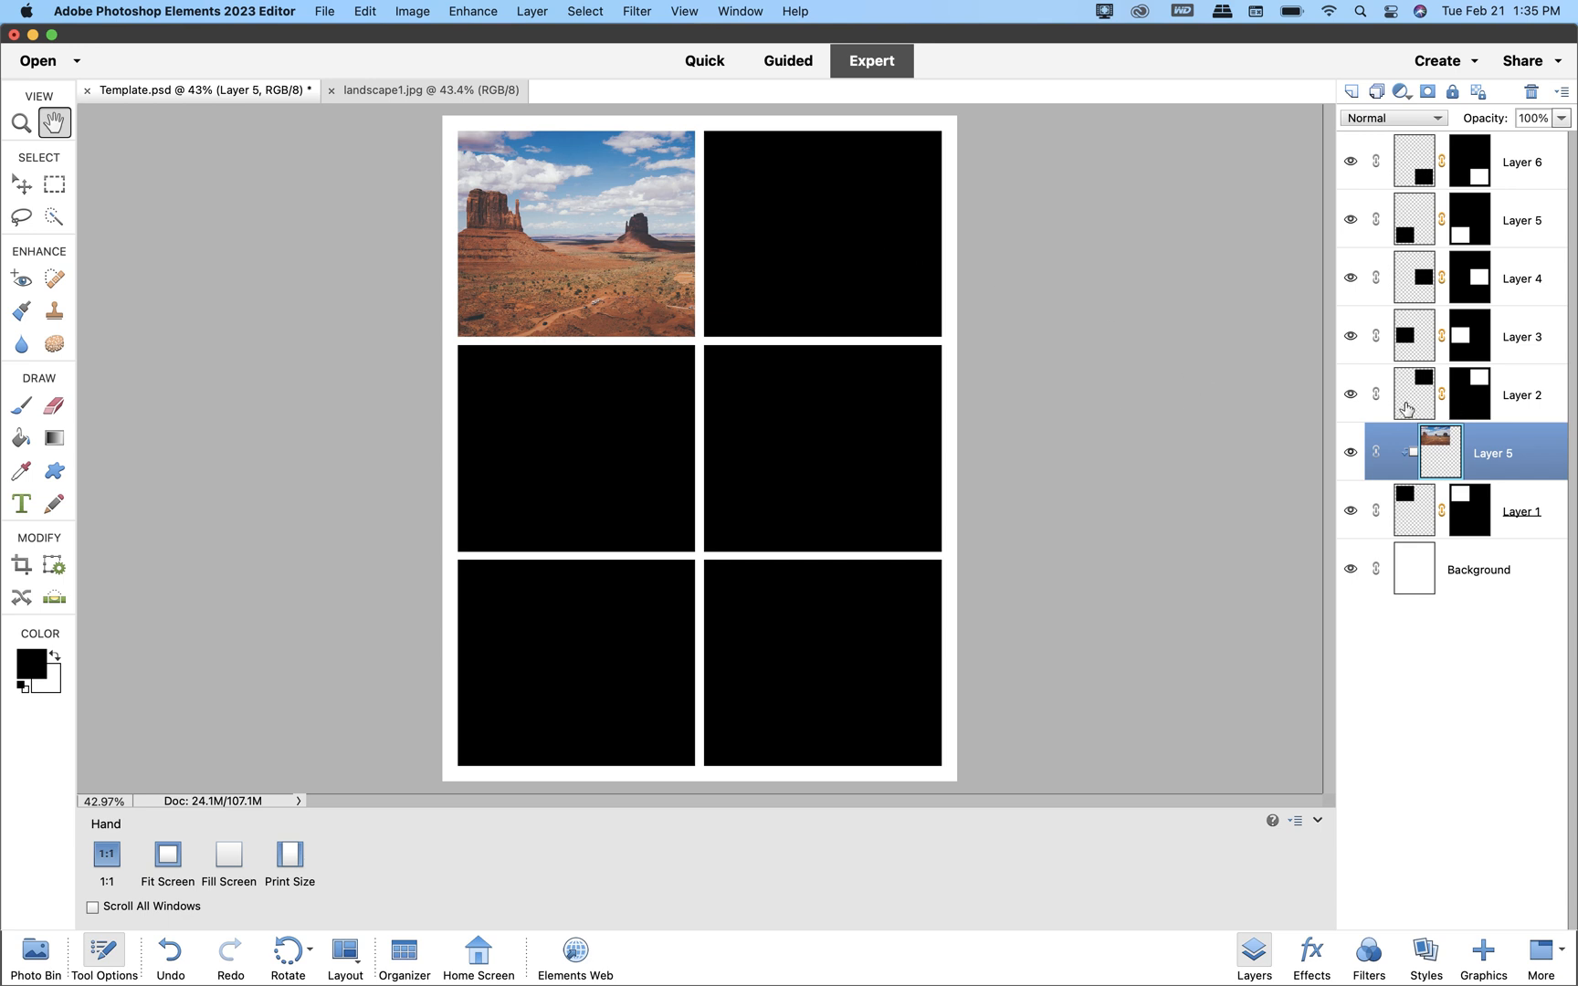
Select the Layer 2 frame in the template and open landscape2.jpg from the Example Images folder
click(1416, 398)
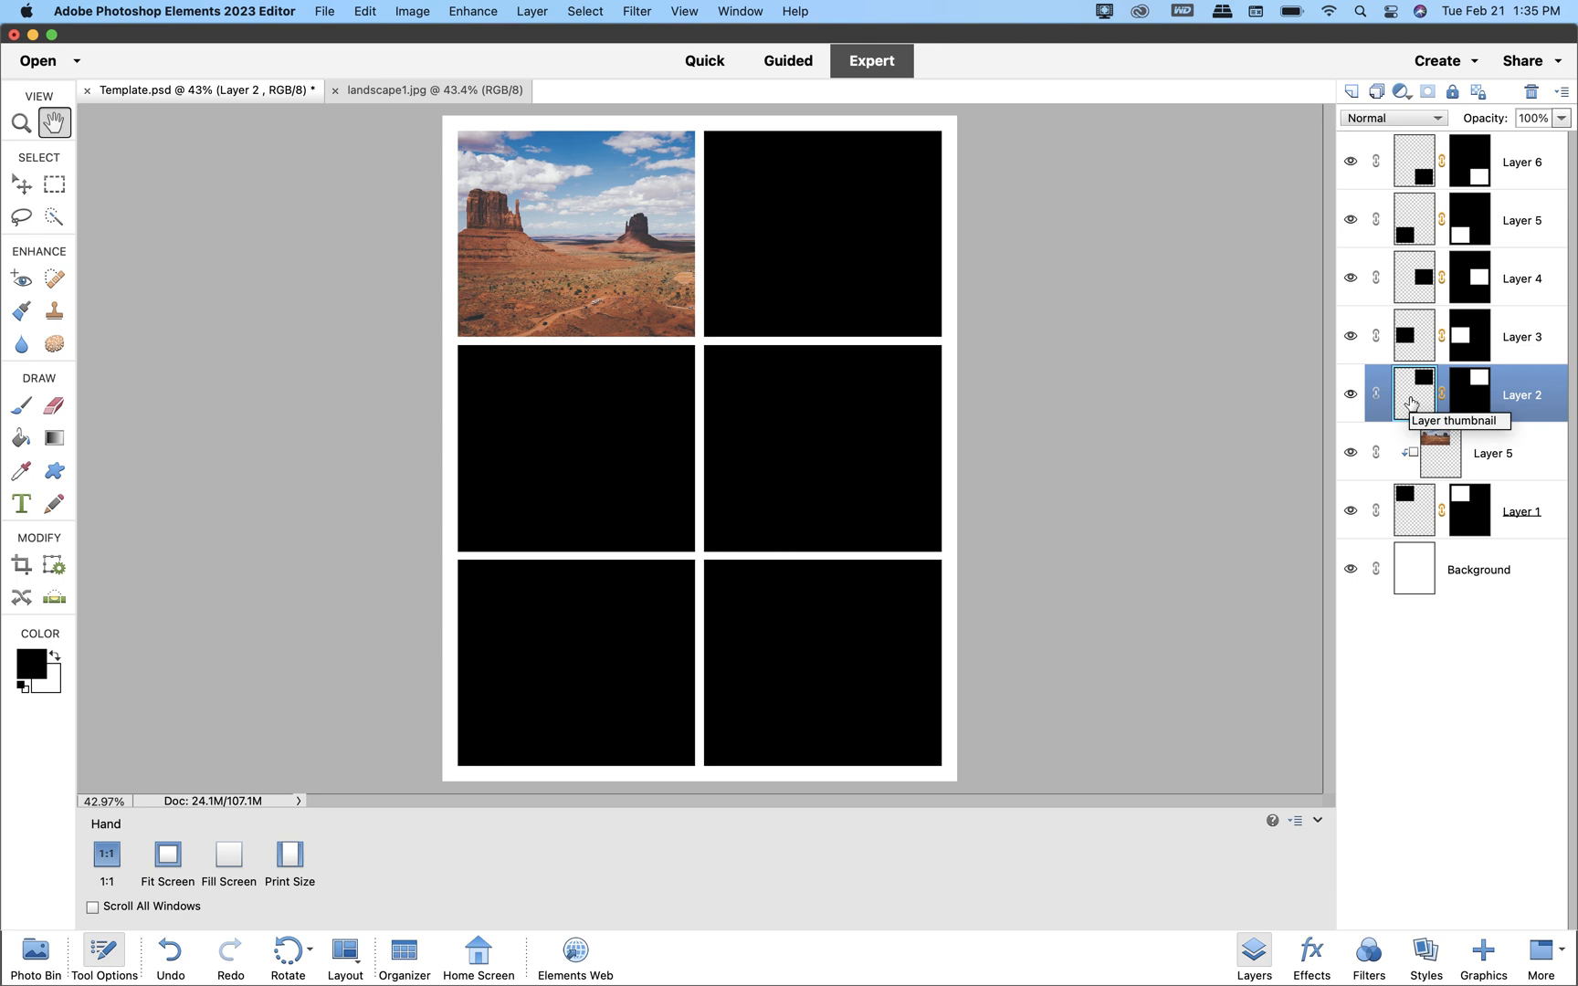
click(313, 10)
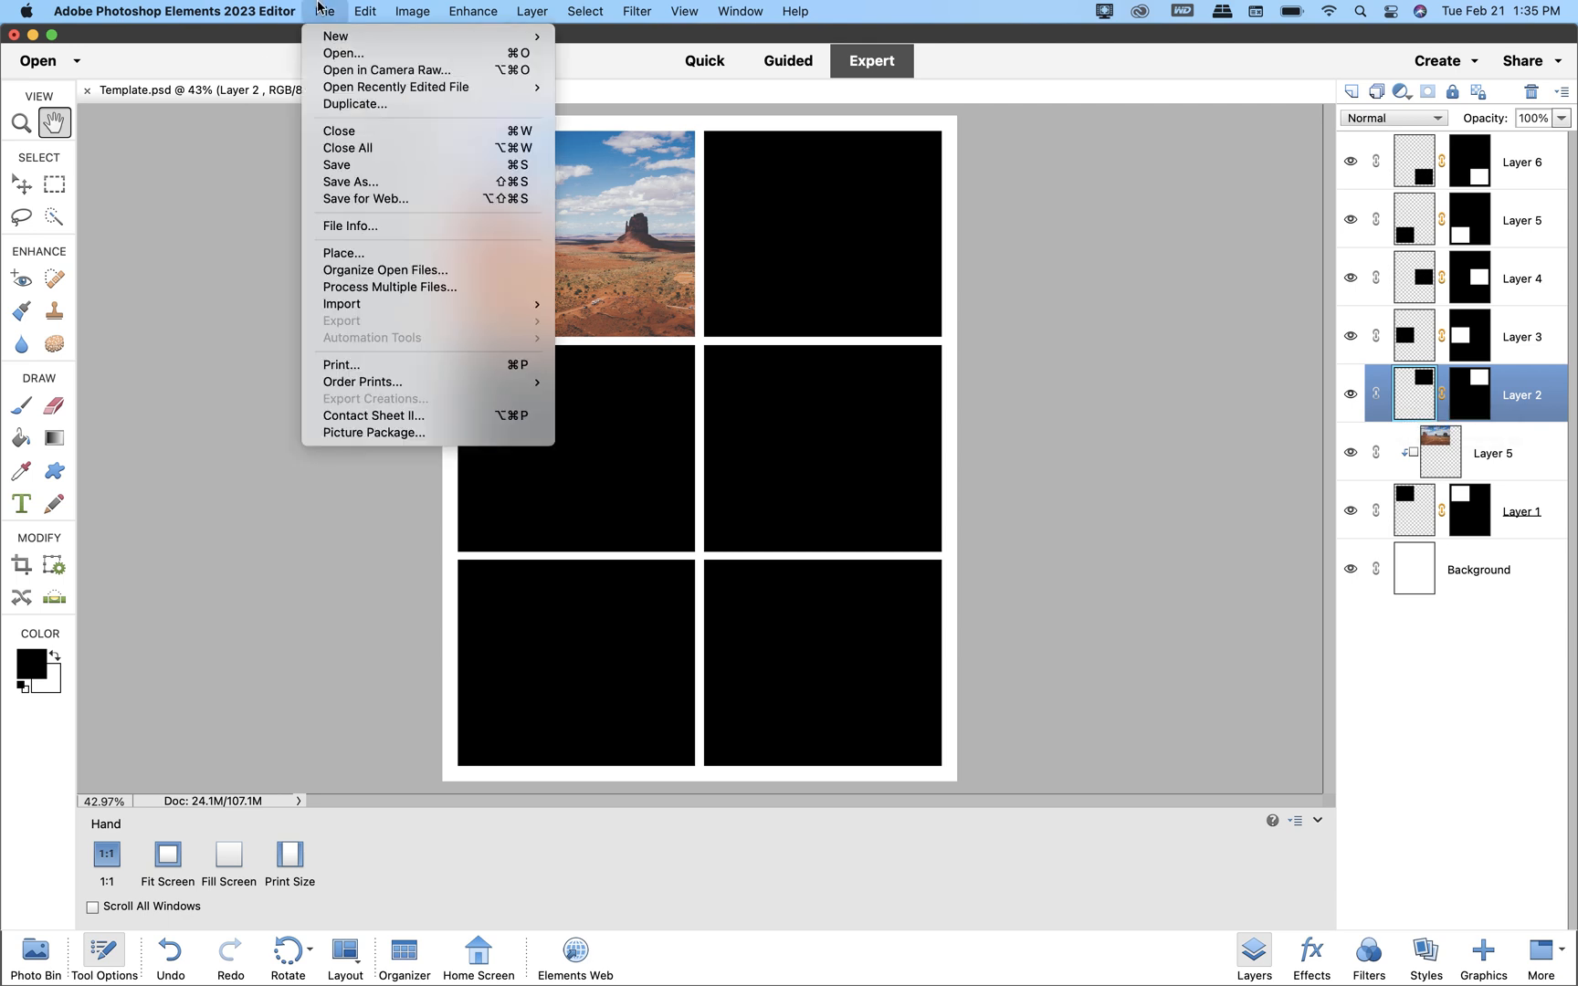
click(327, 58)
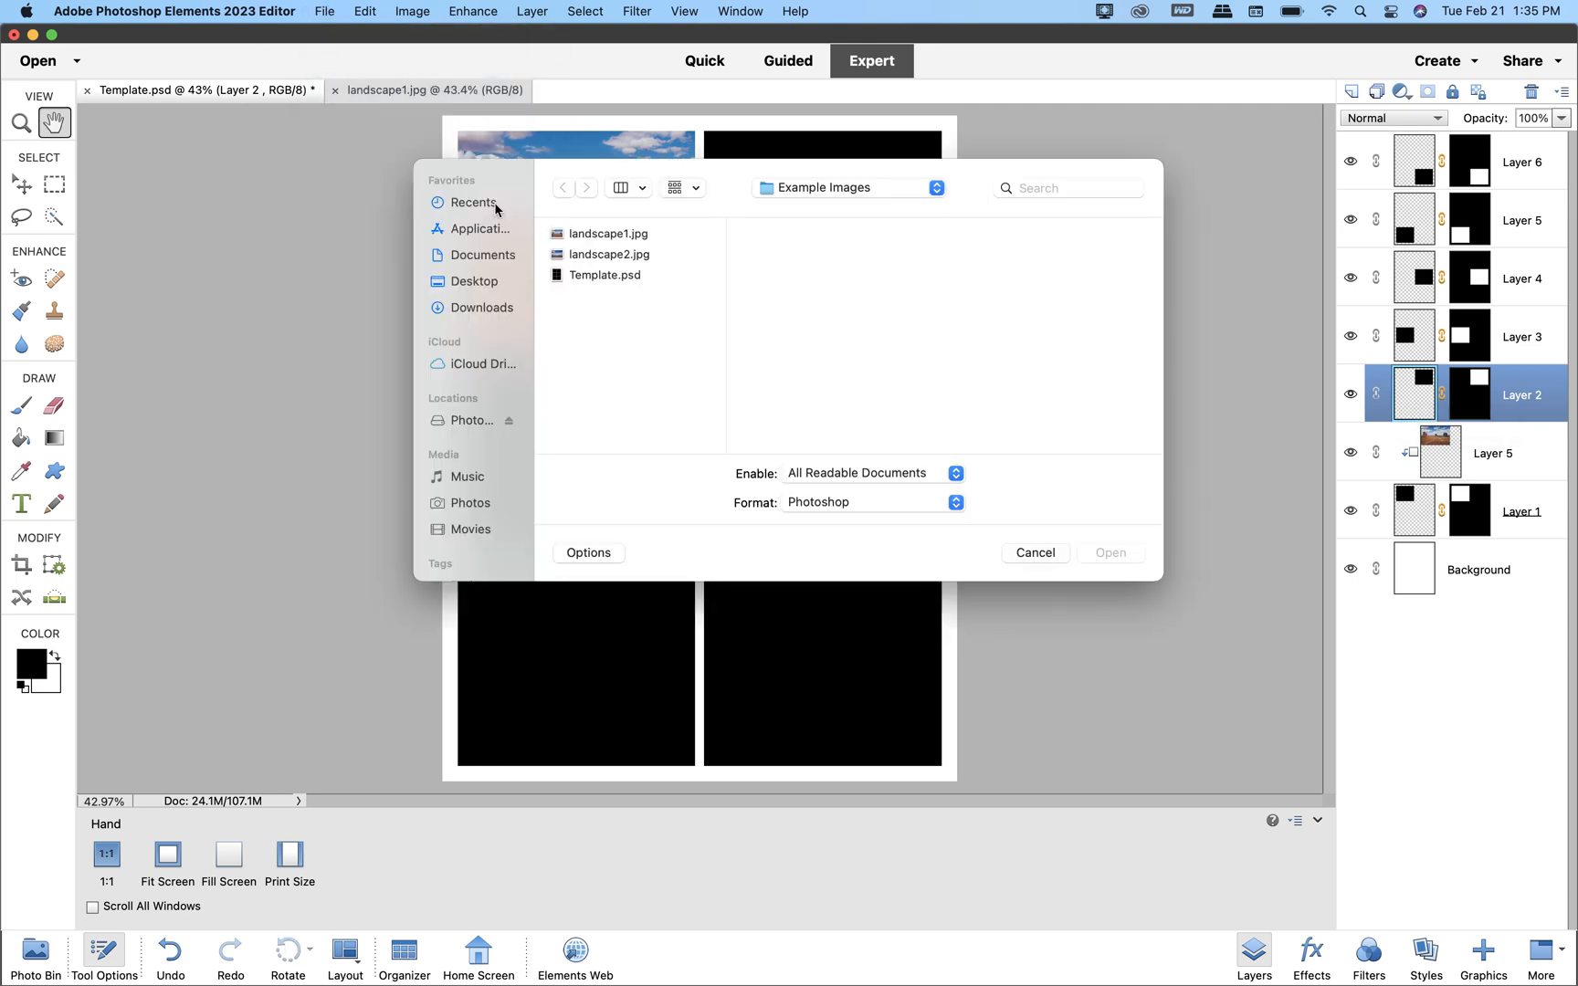
click(563, 255)
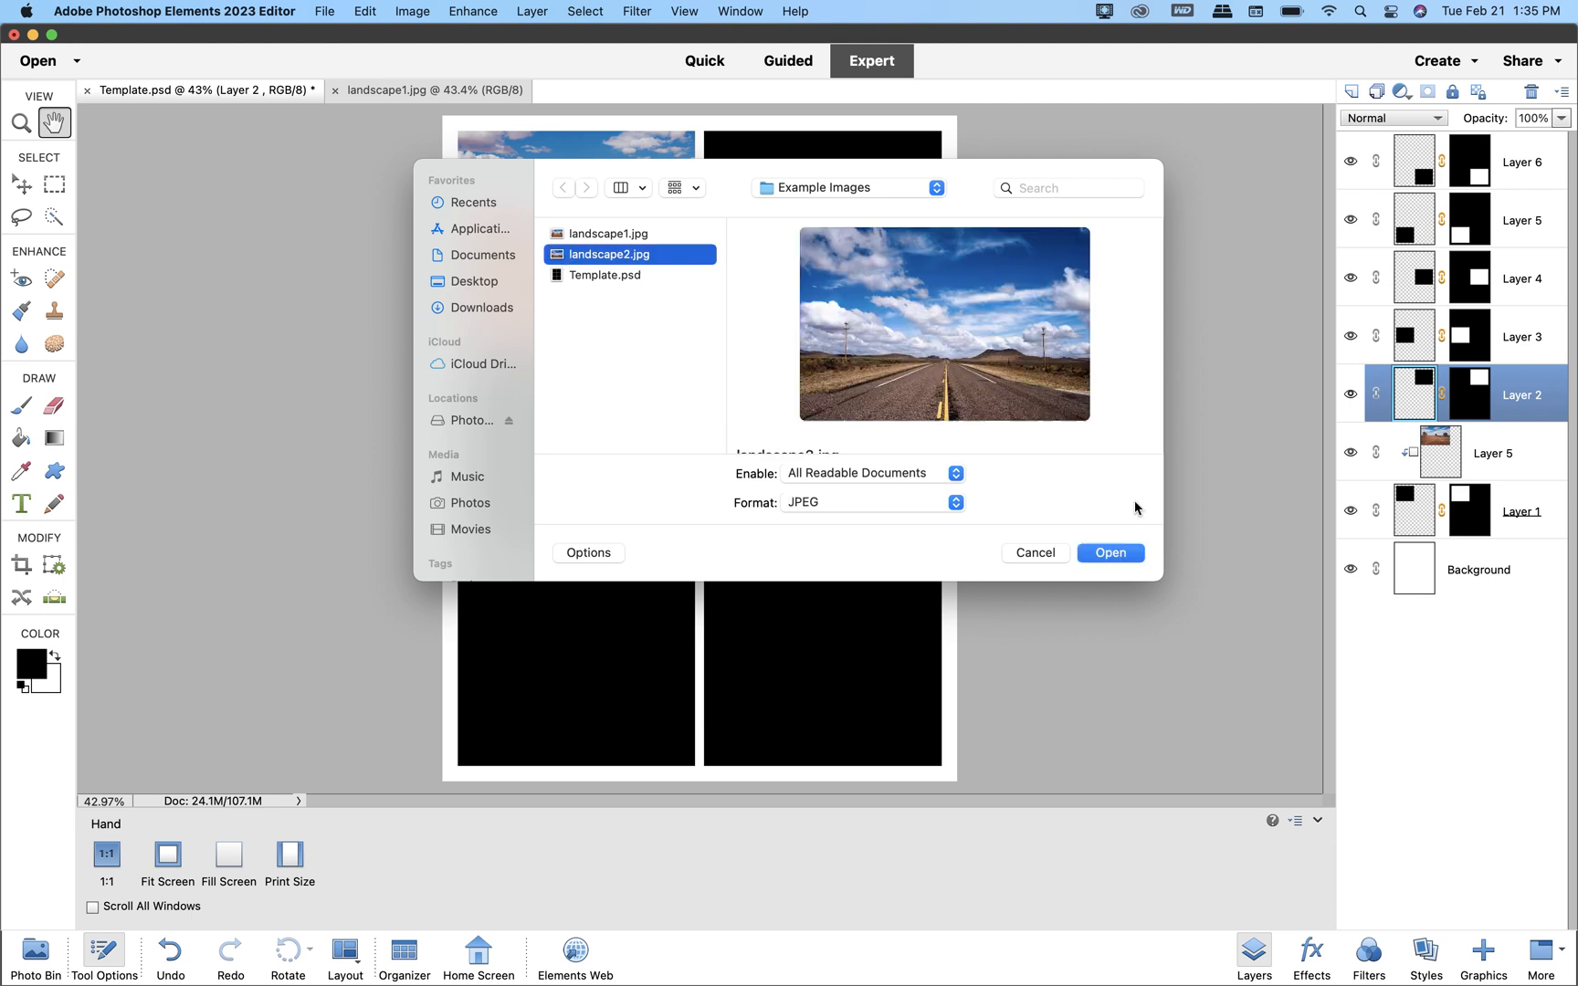
click(1115, 552)
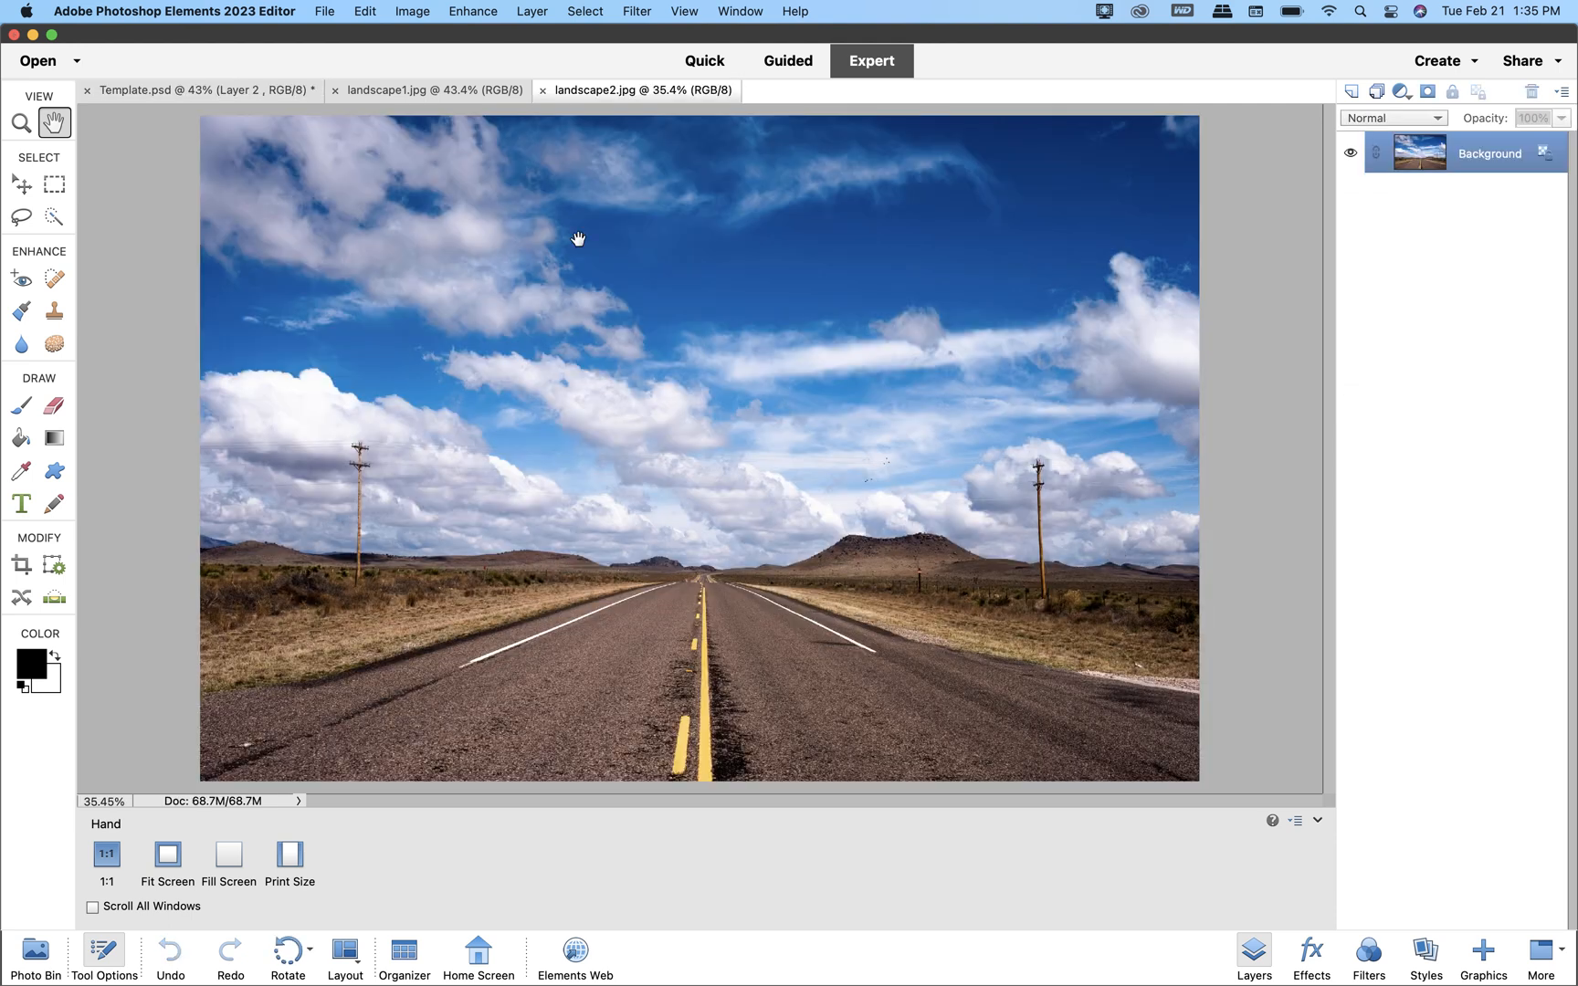
Copy the entire landscape2.jpg photo and paste it into Template.psd directly above Layer 2
click(598, 9)
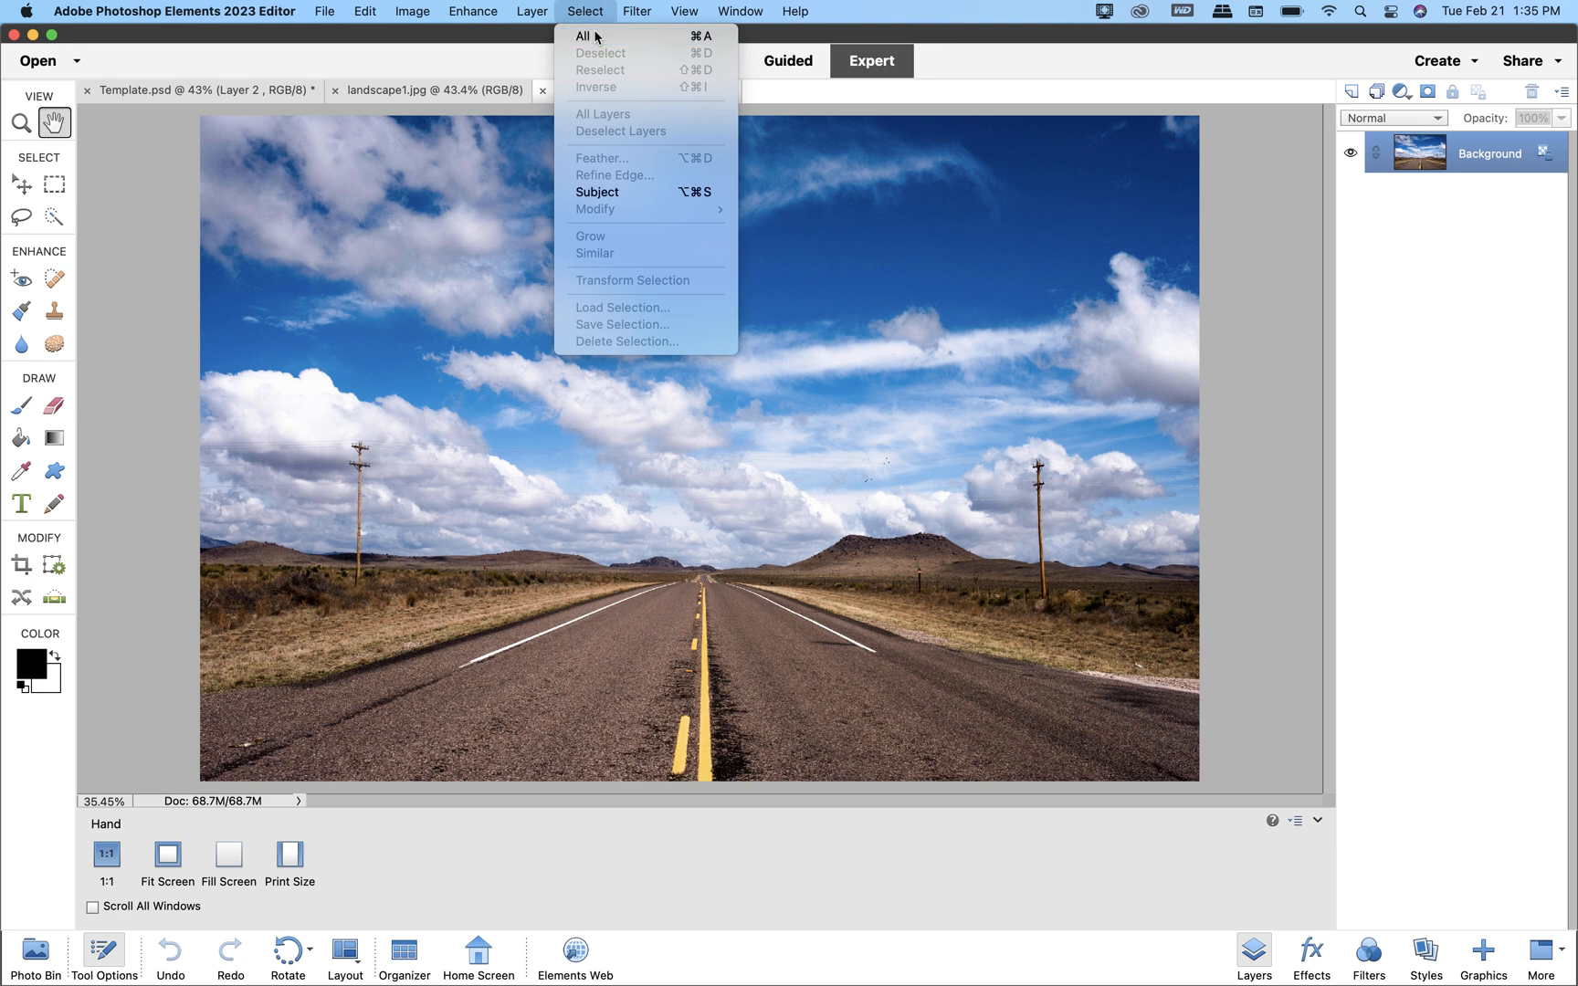
click(592, 37)
click(365, 11)
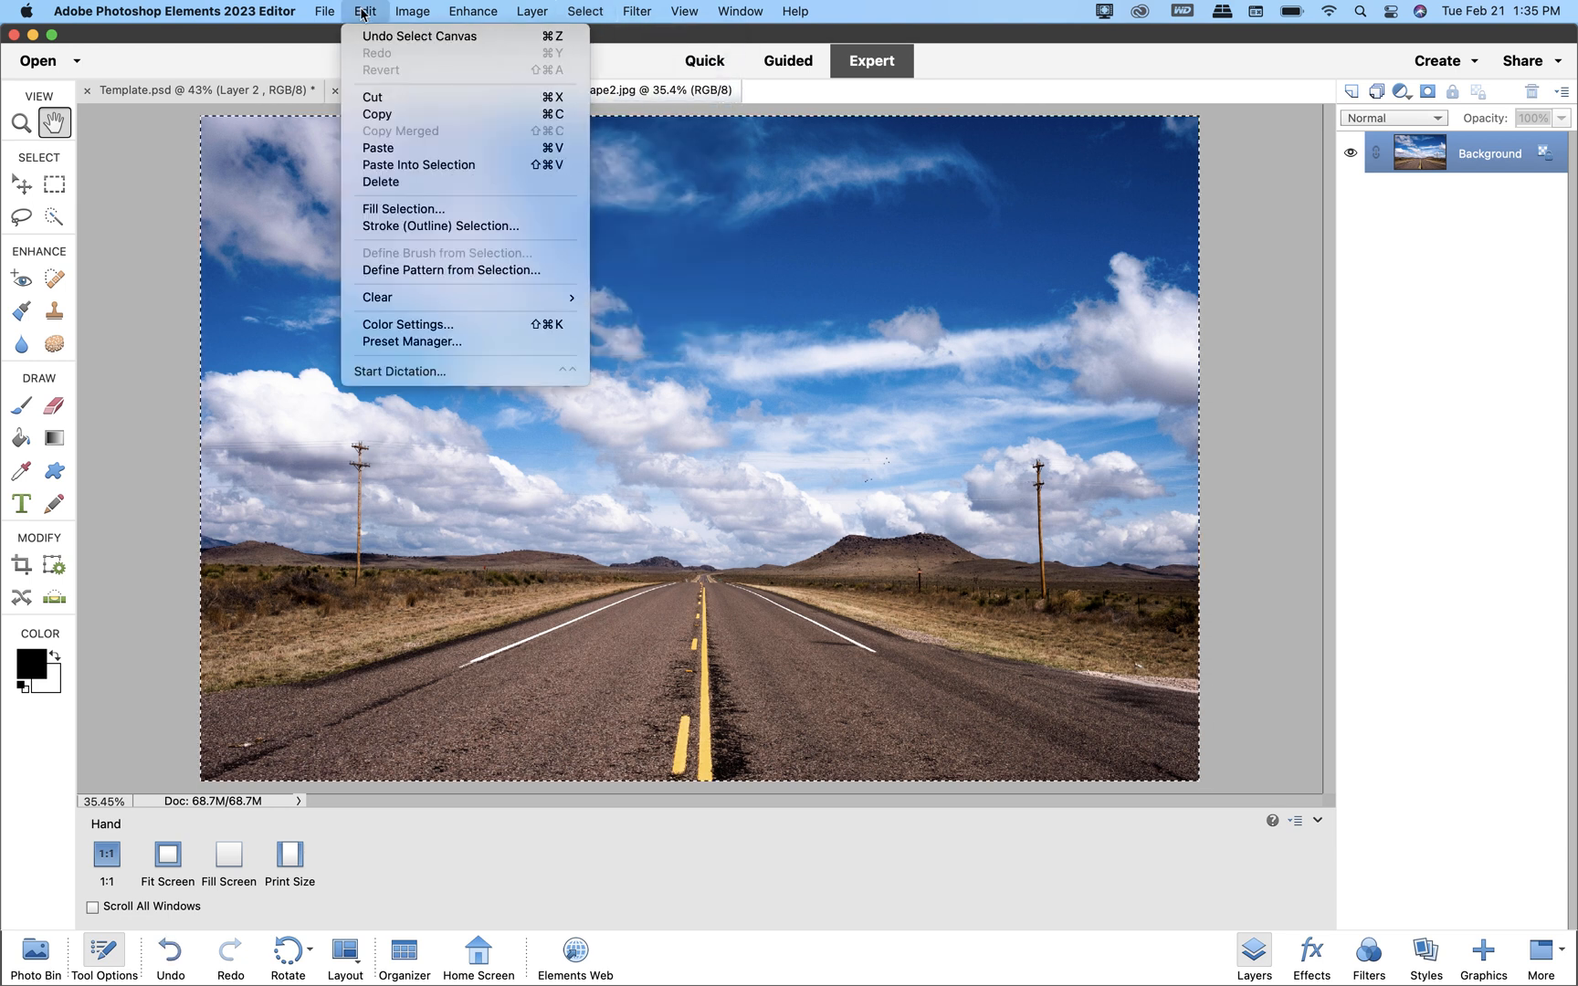
click(375, 115)
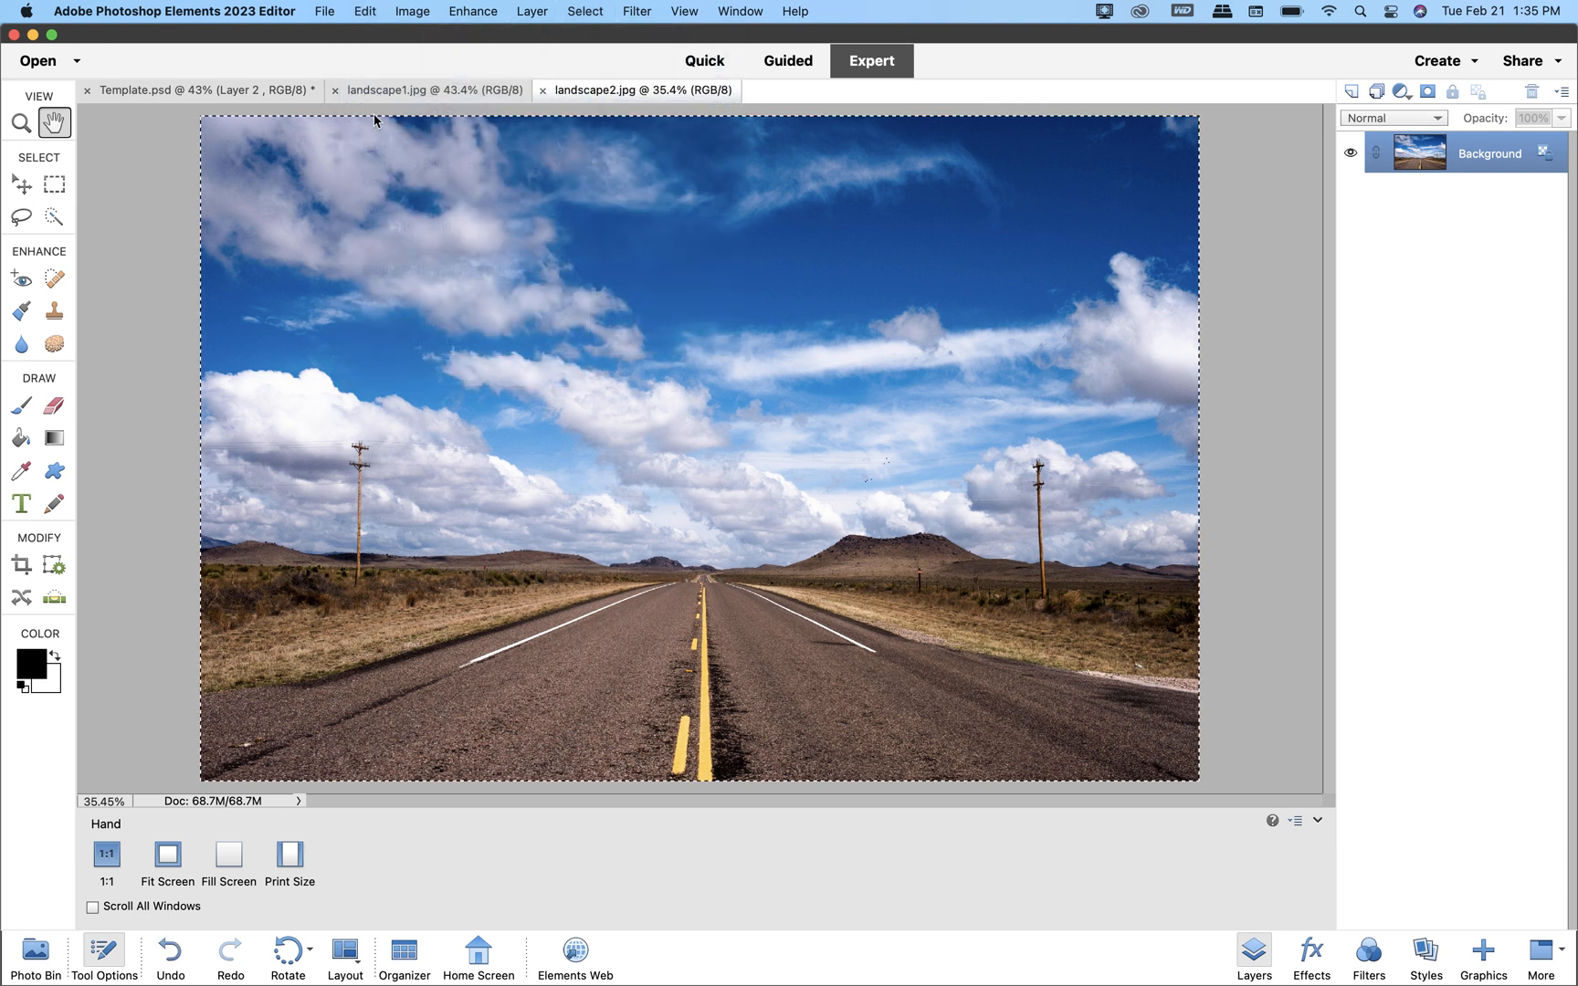
click(253, 100)
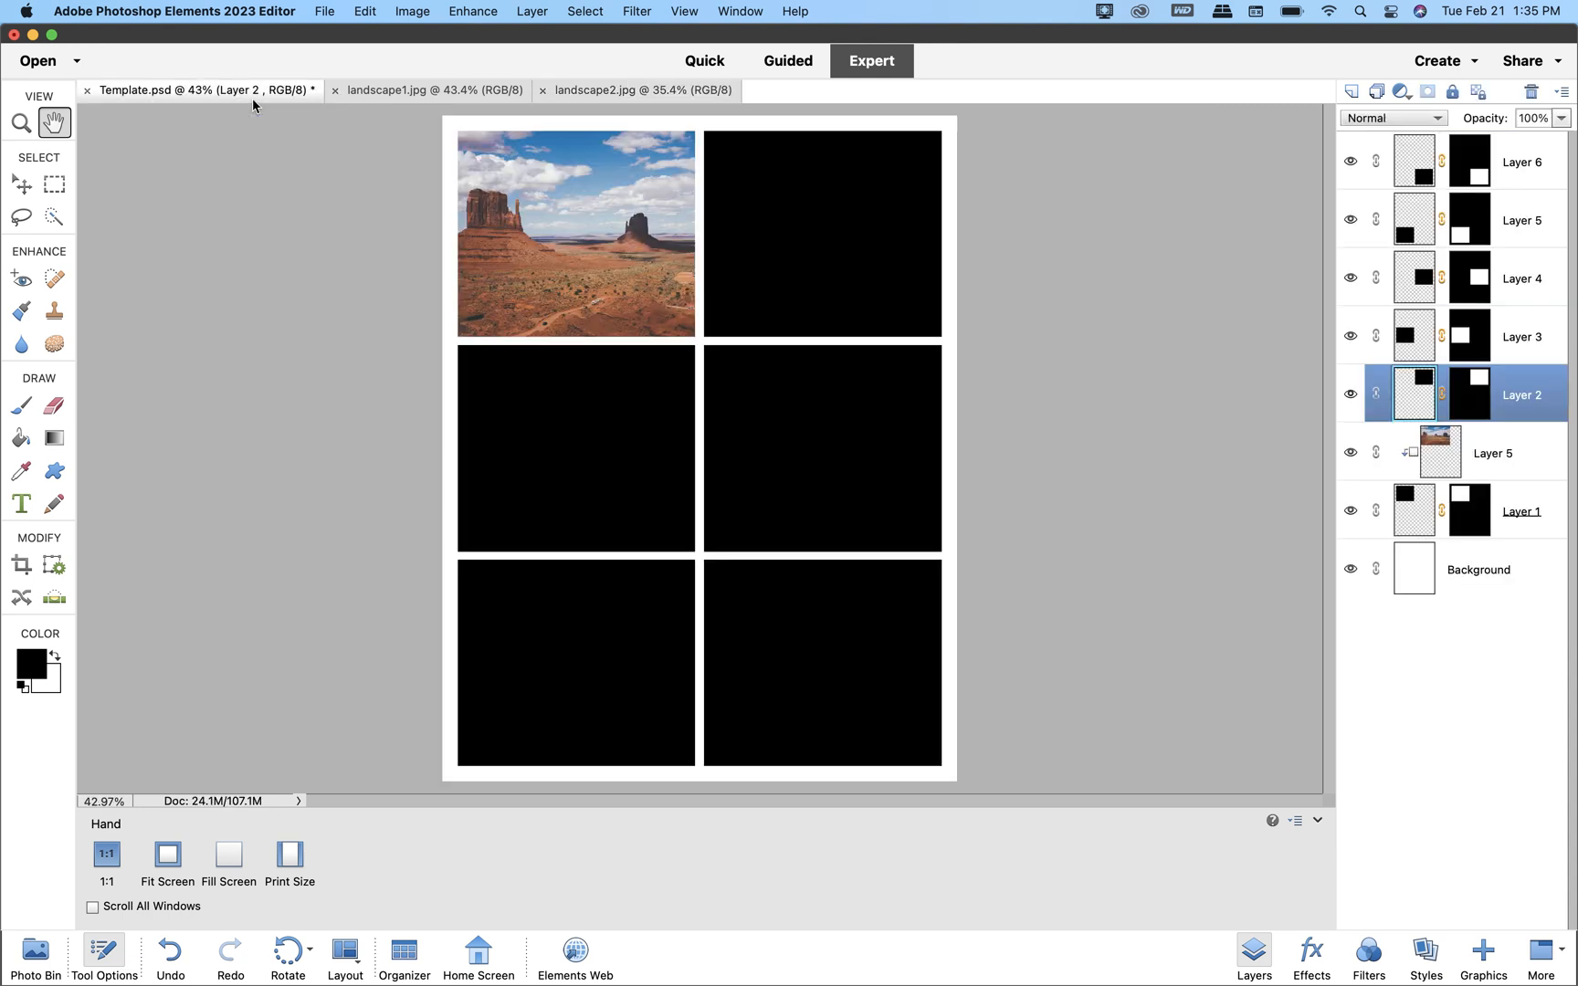
click(368, 13)
click(377, 143)
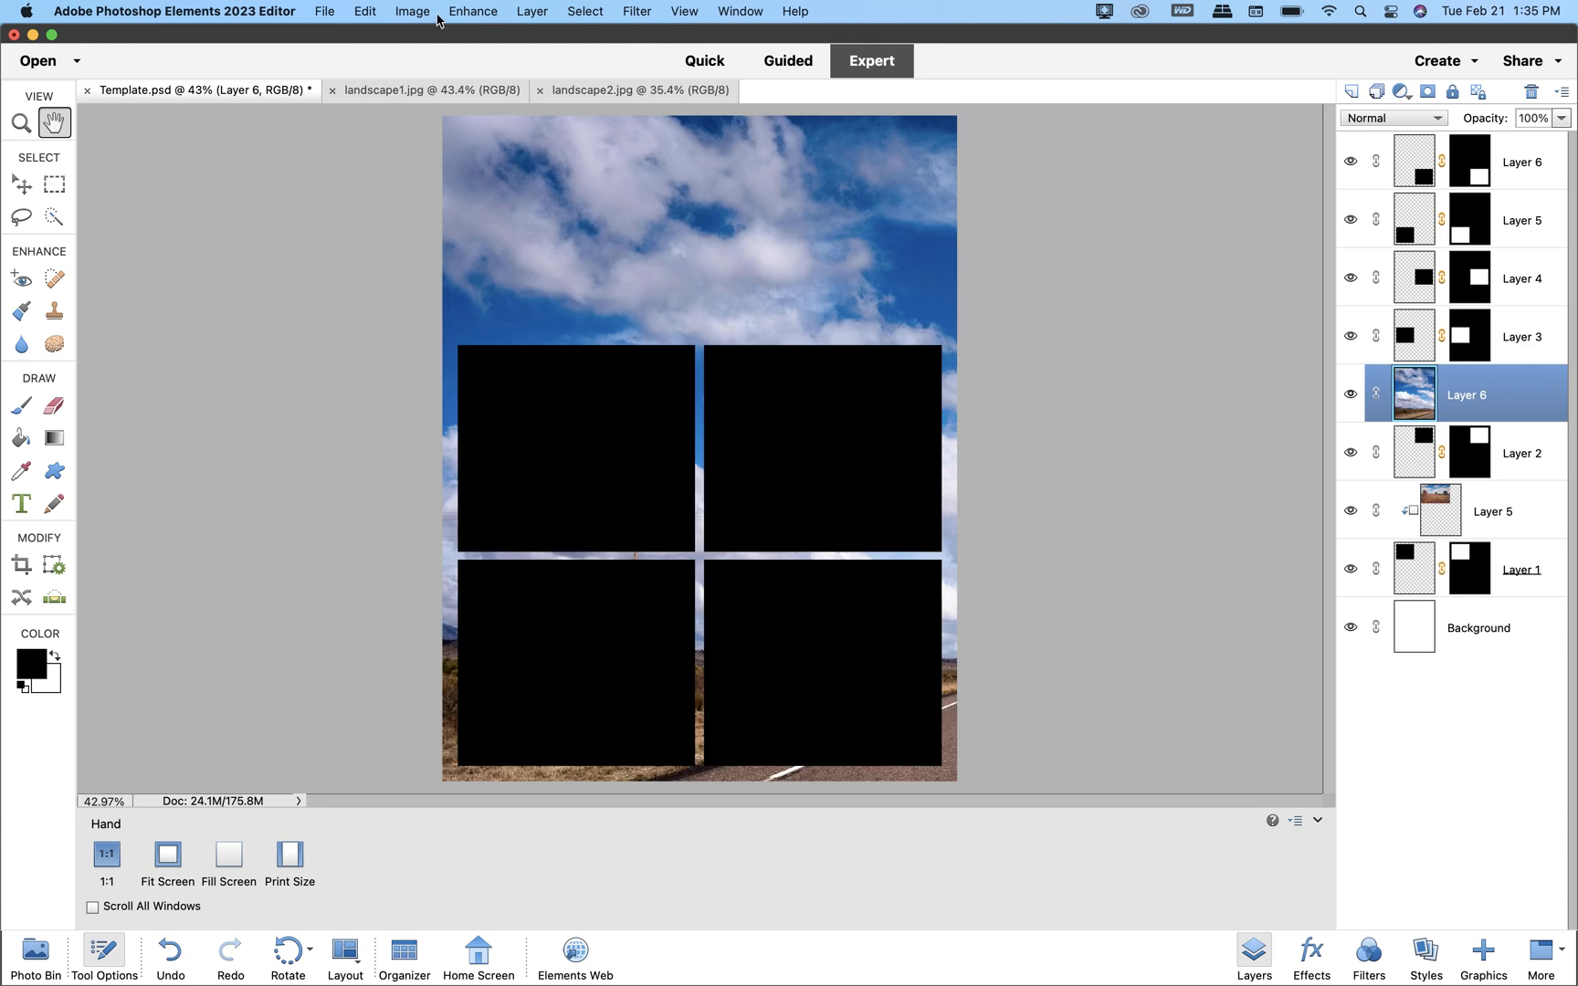
Free Transform the pasted road photo to about 35% over the template's top-right frame and clip it to Layer 2 with a clipping mask
click(426, 12)
mouse_move(429, 55)
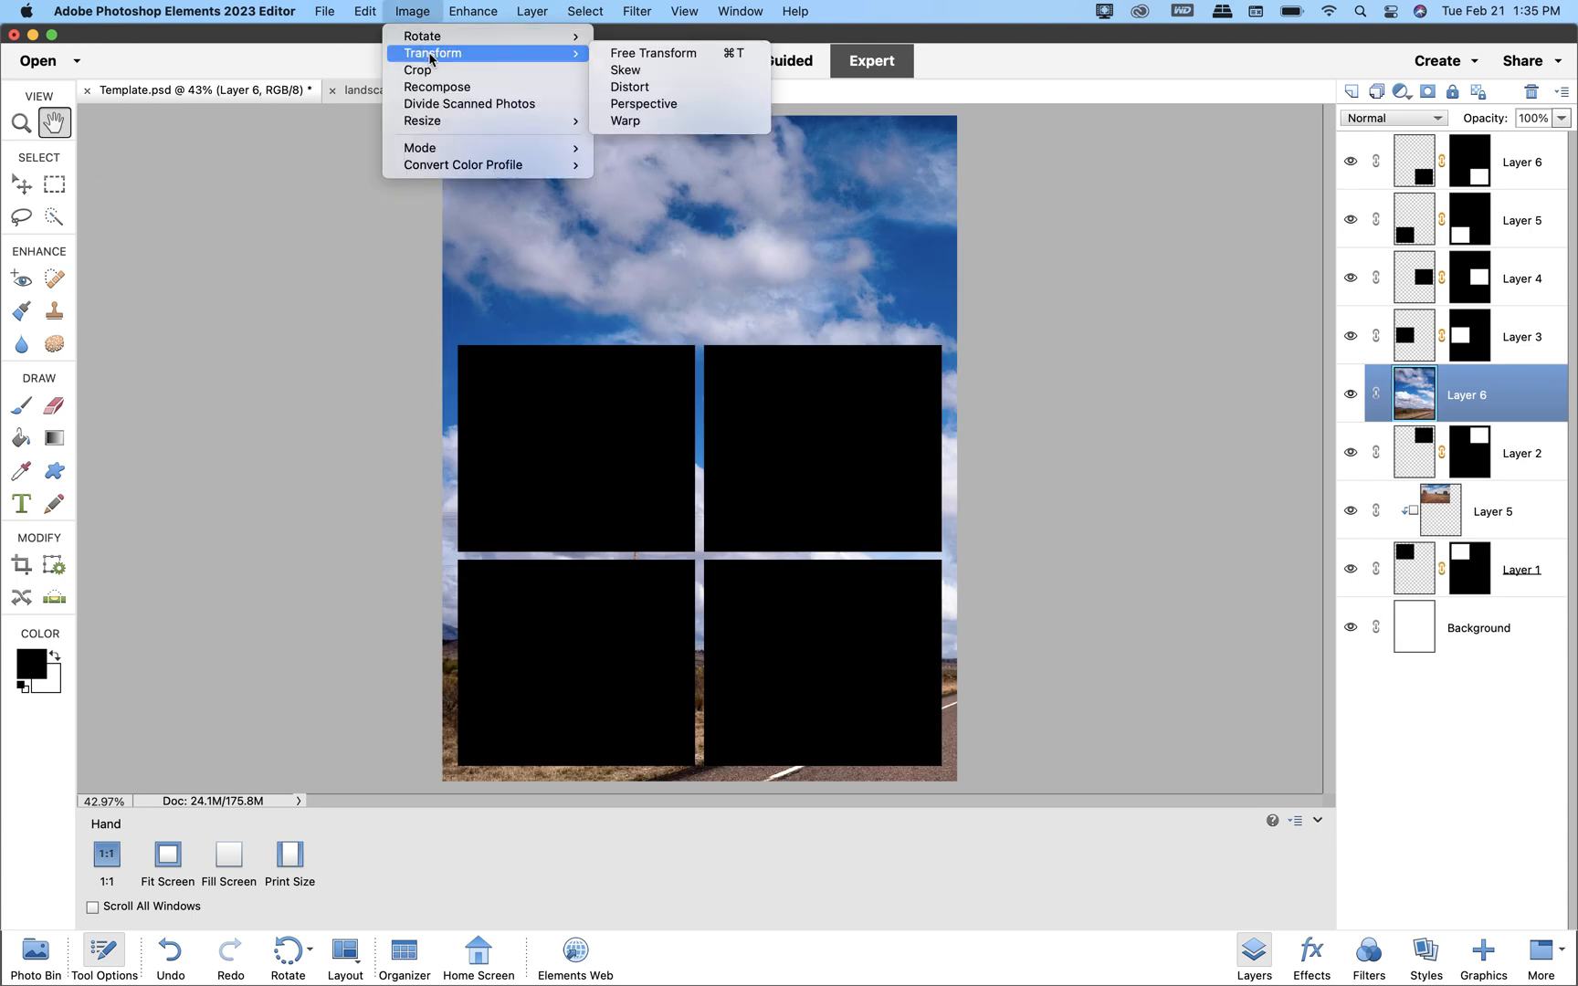
click(645, 53)
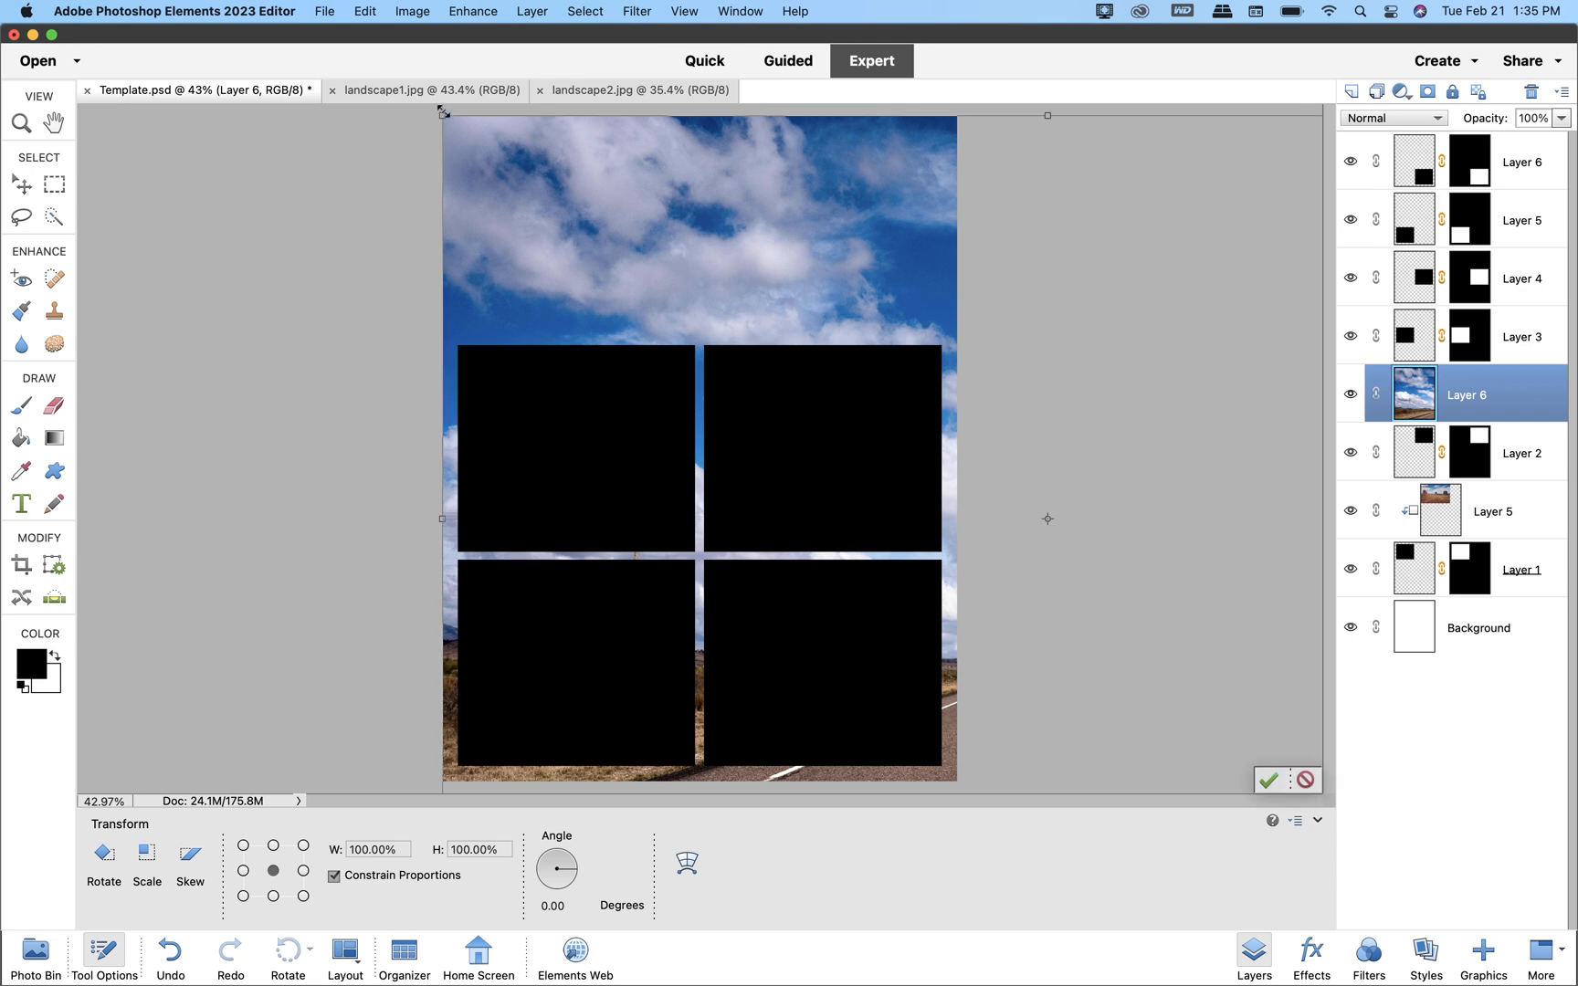
drag(442, 111, 799, 196)
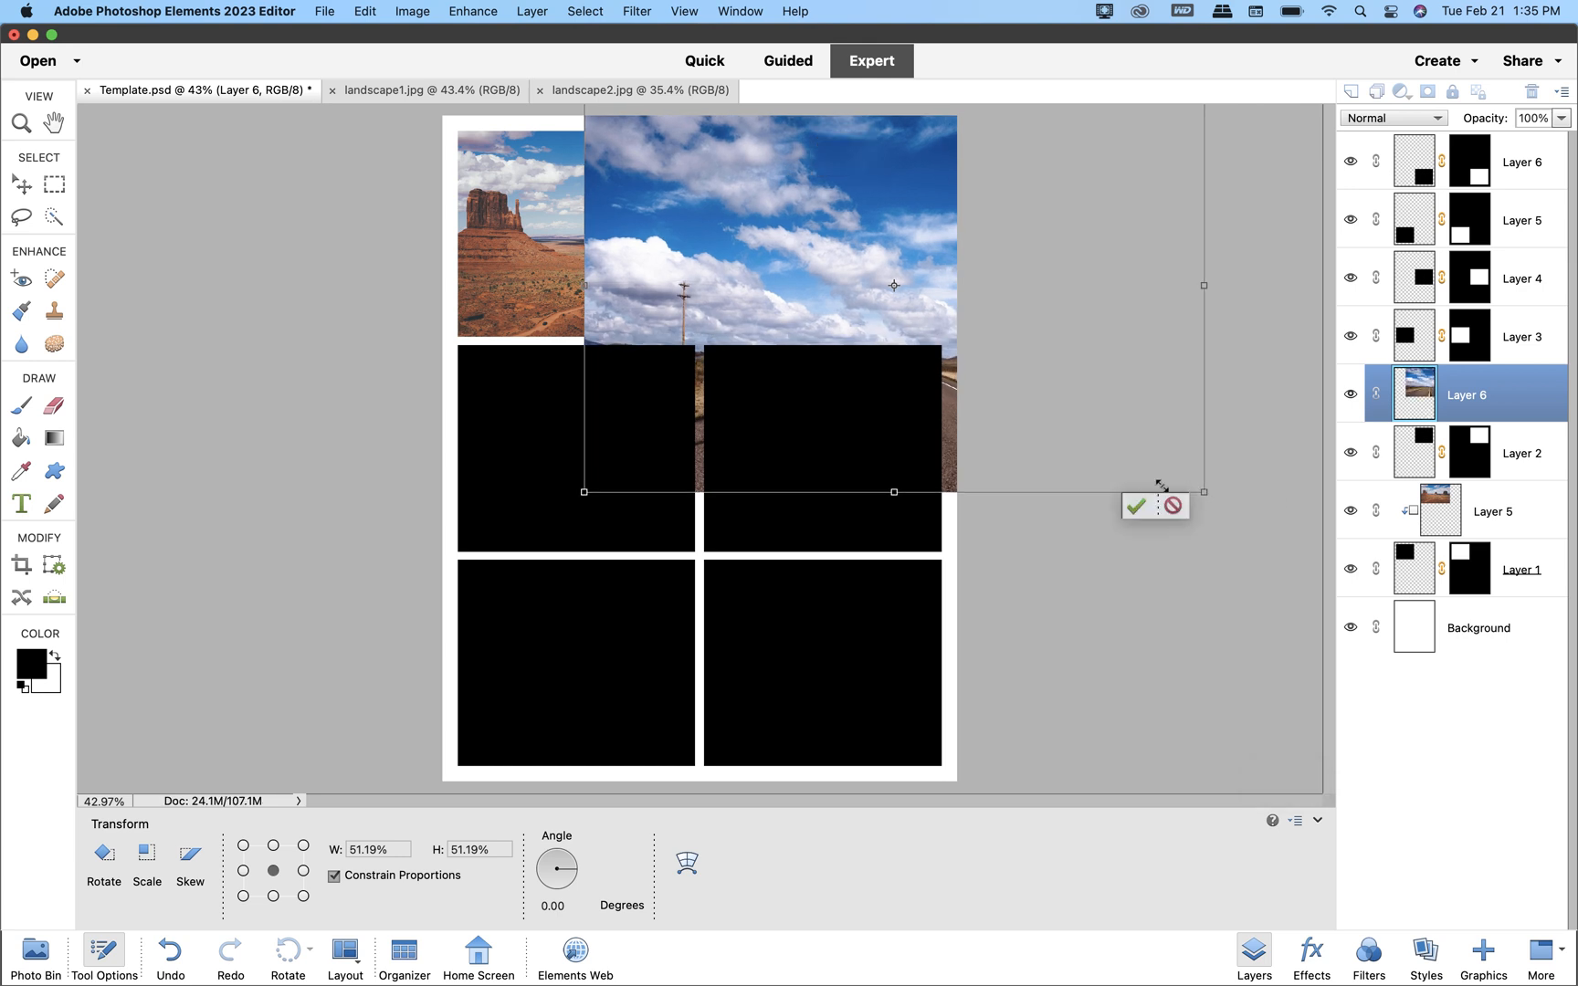
drag(1204, 492, 1010, 363)
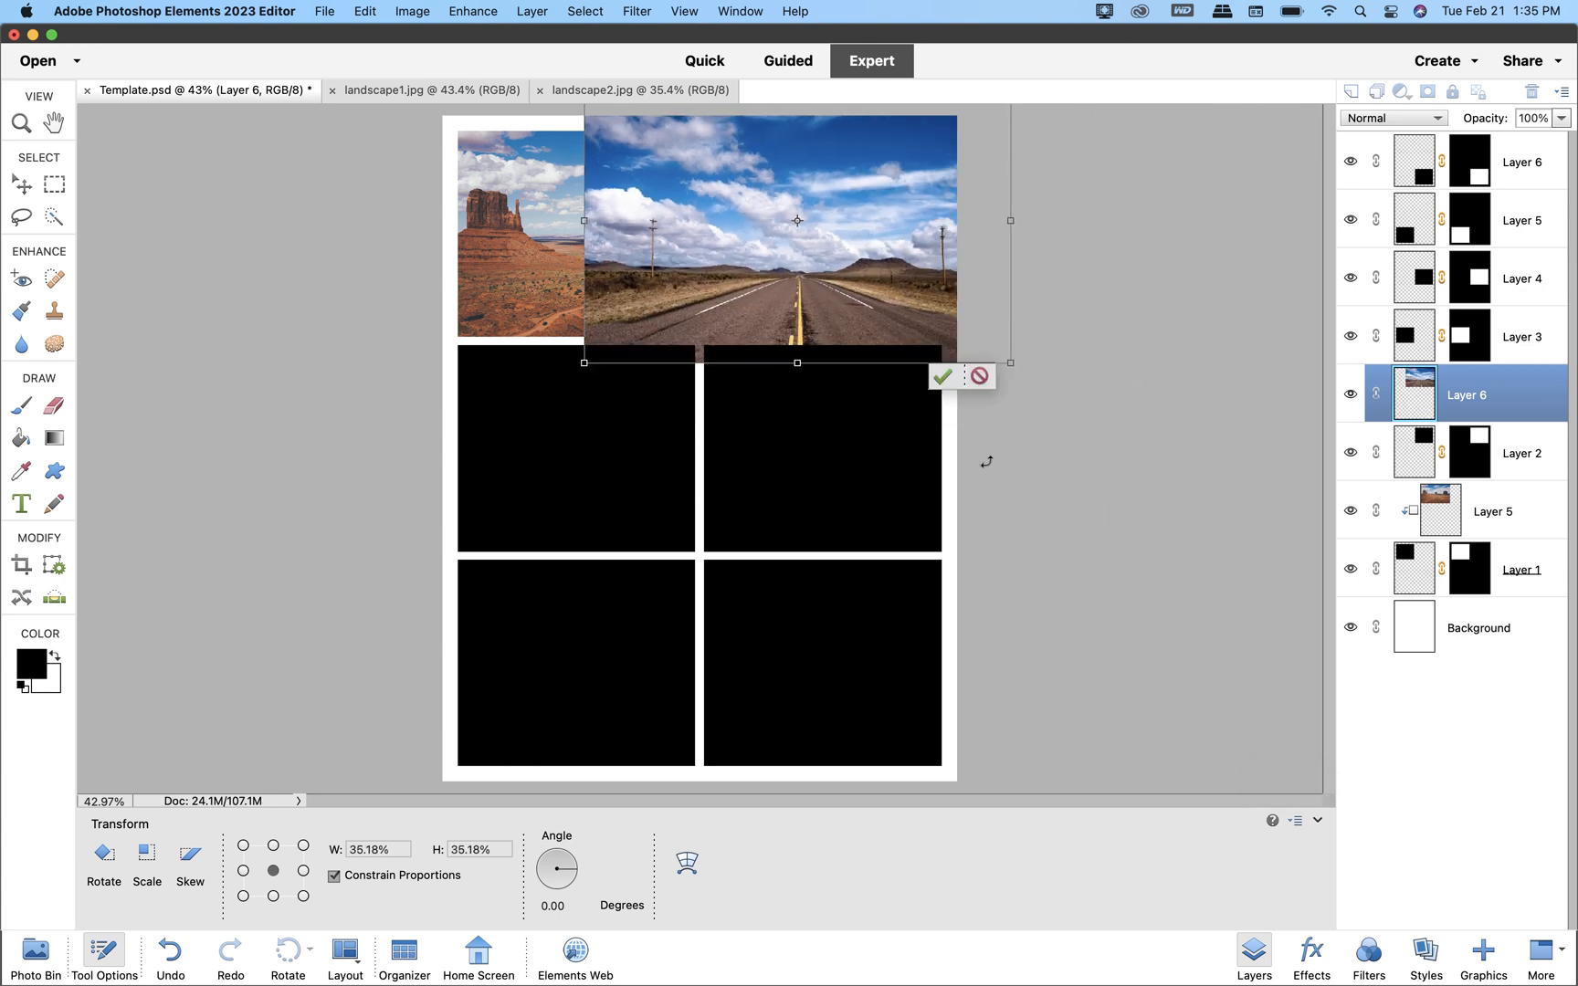
click(942, 378)
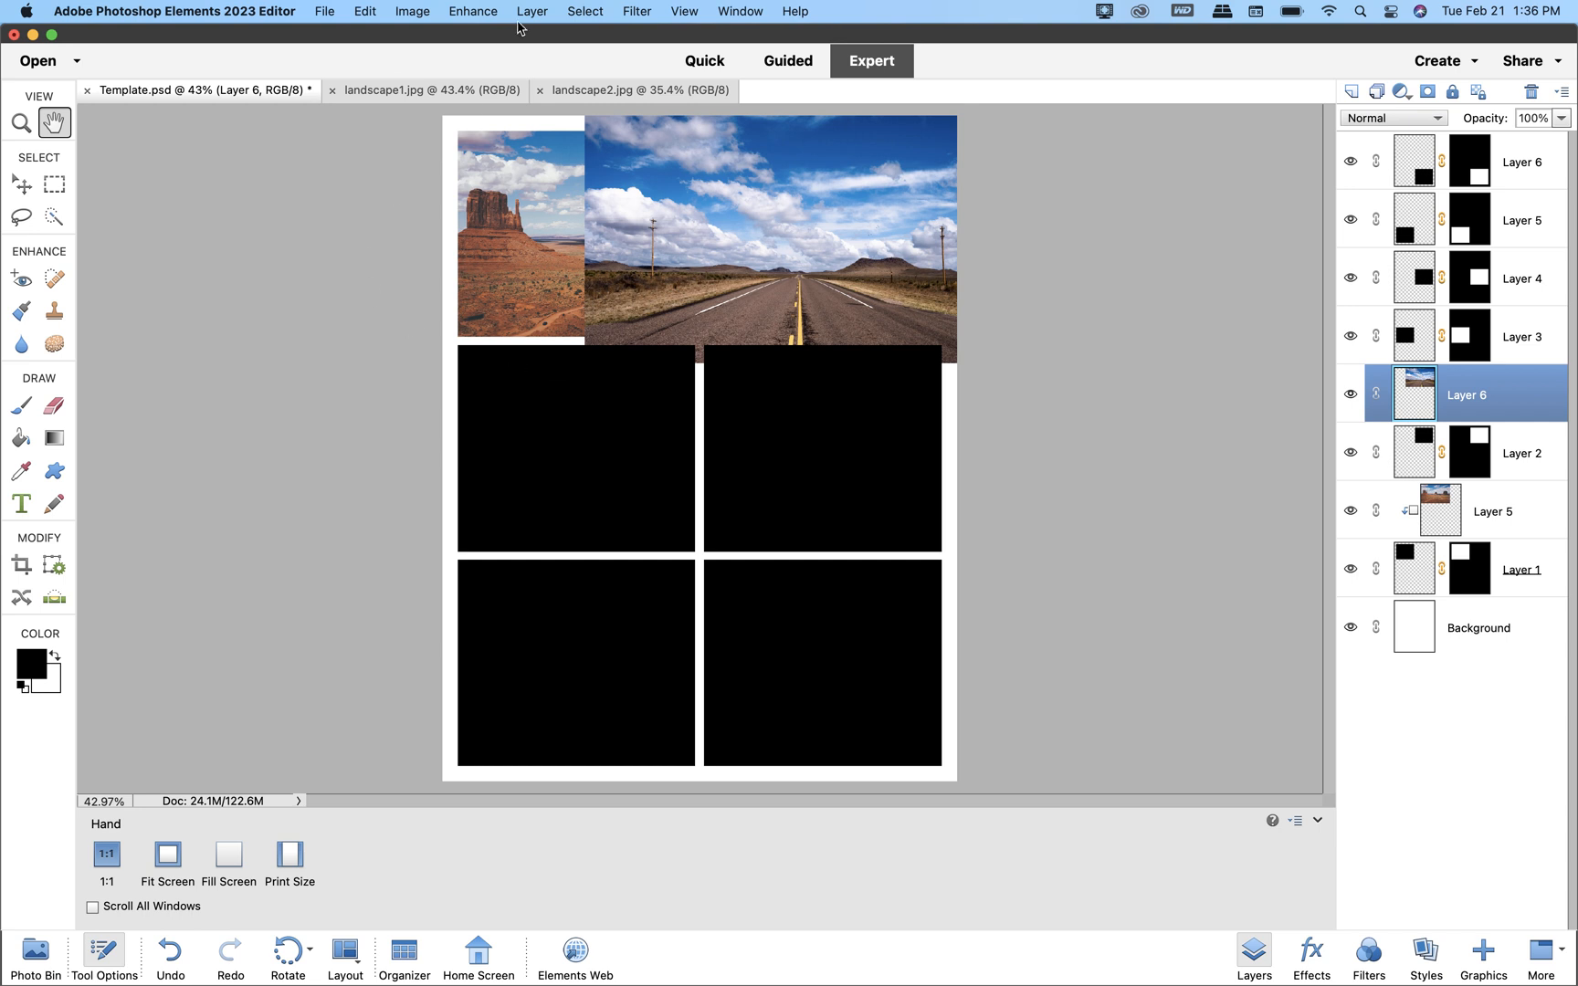
click(528, 12)
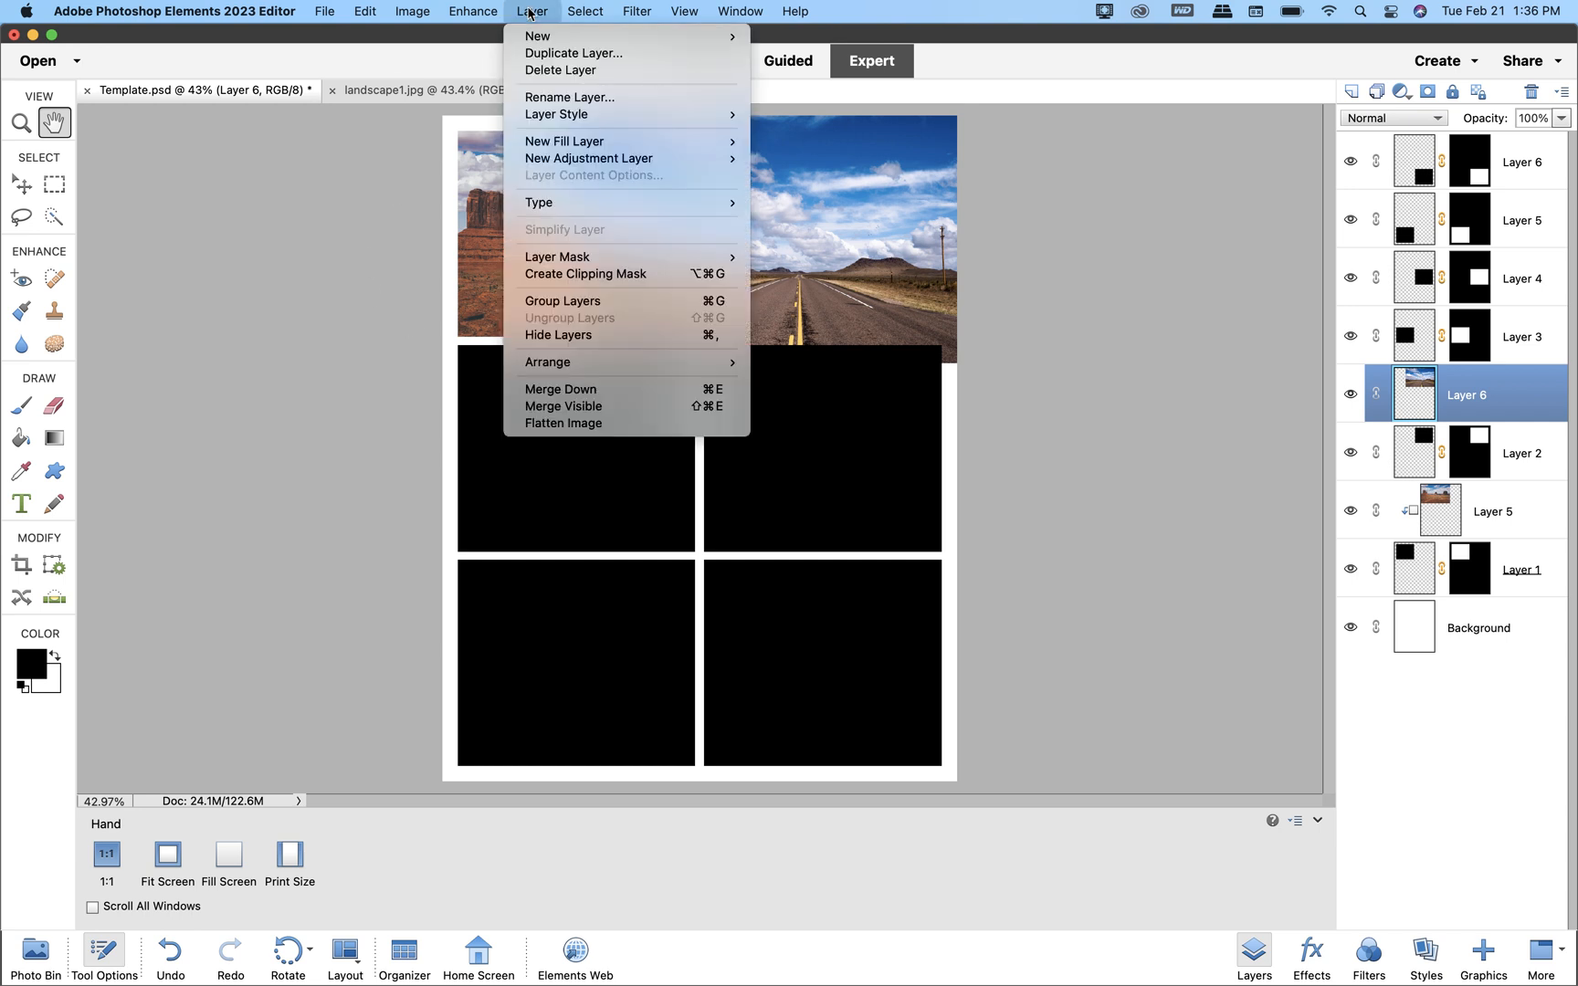
click(589, 276)
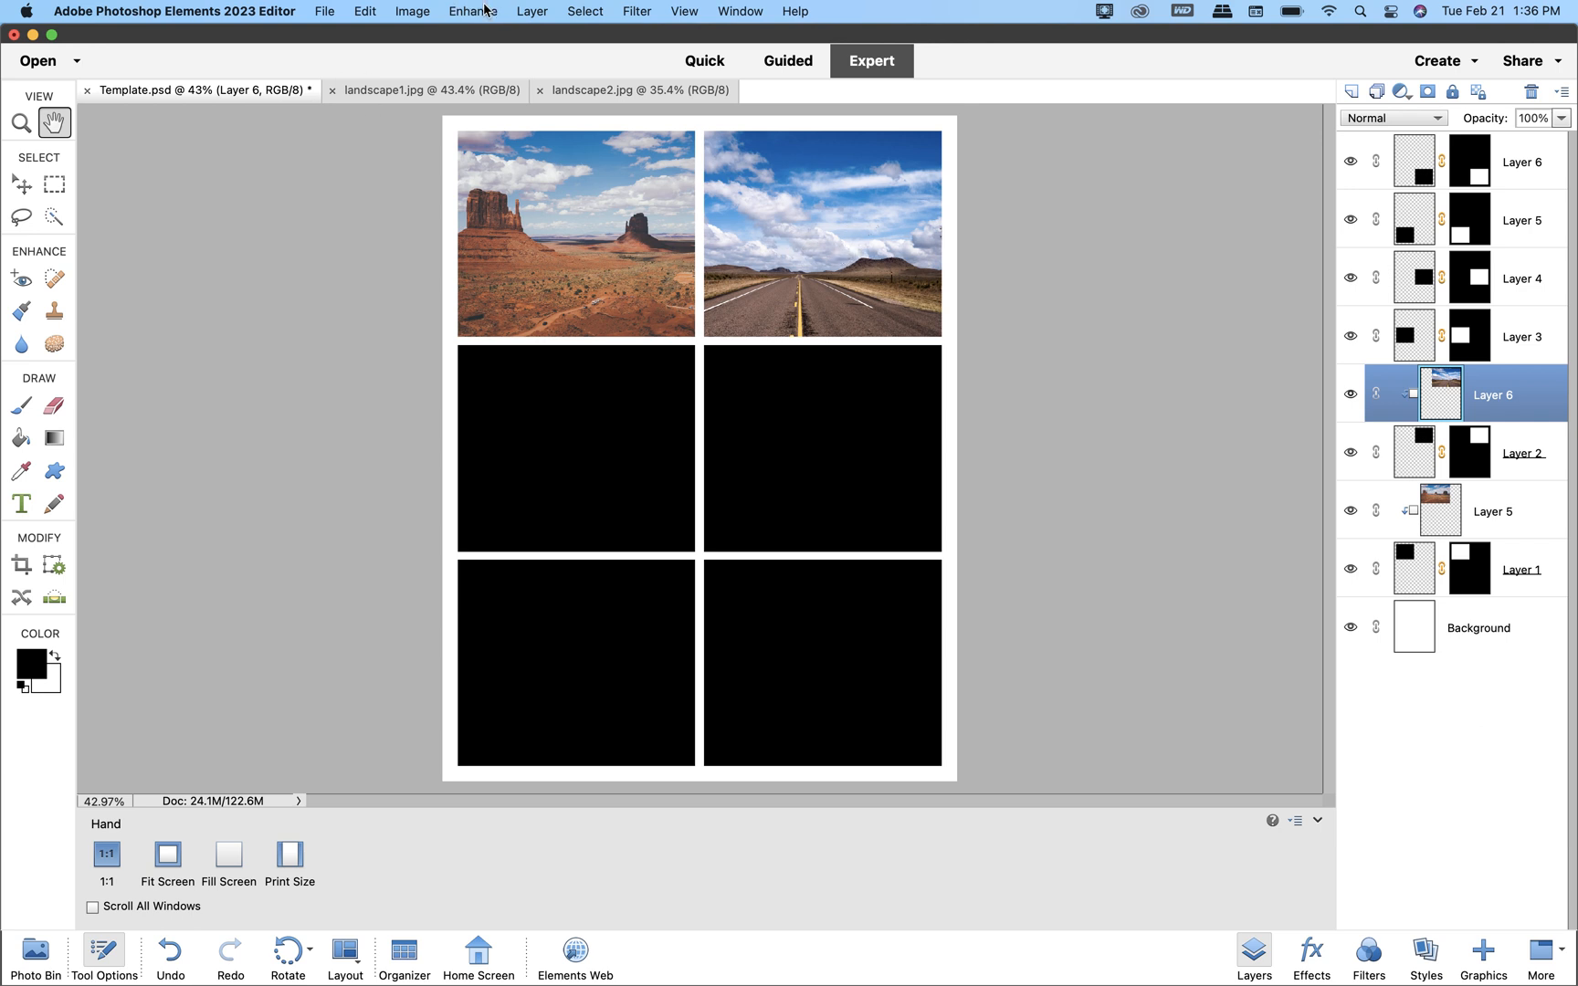
Free Transform the clipped road photo to about 113% and reposition it higher and slightly to the right within its frame
click(414, 11)
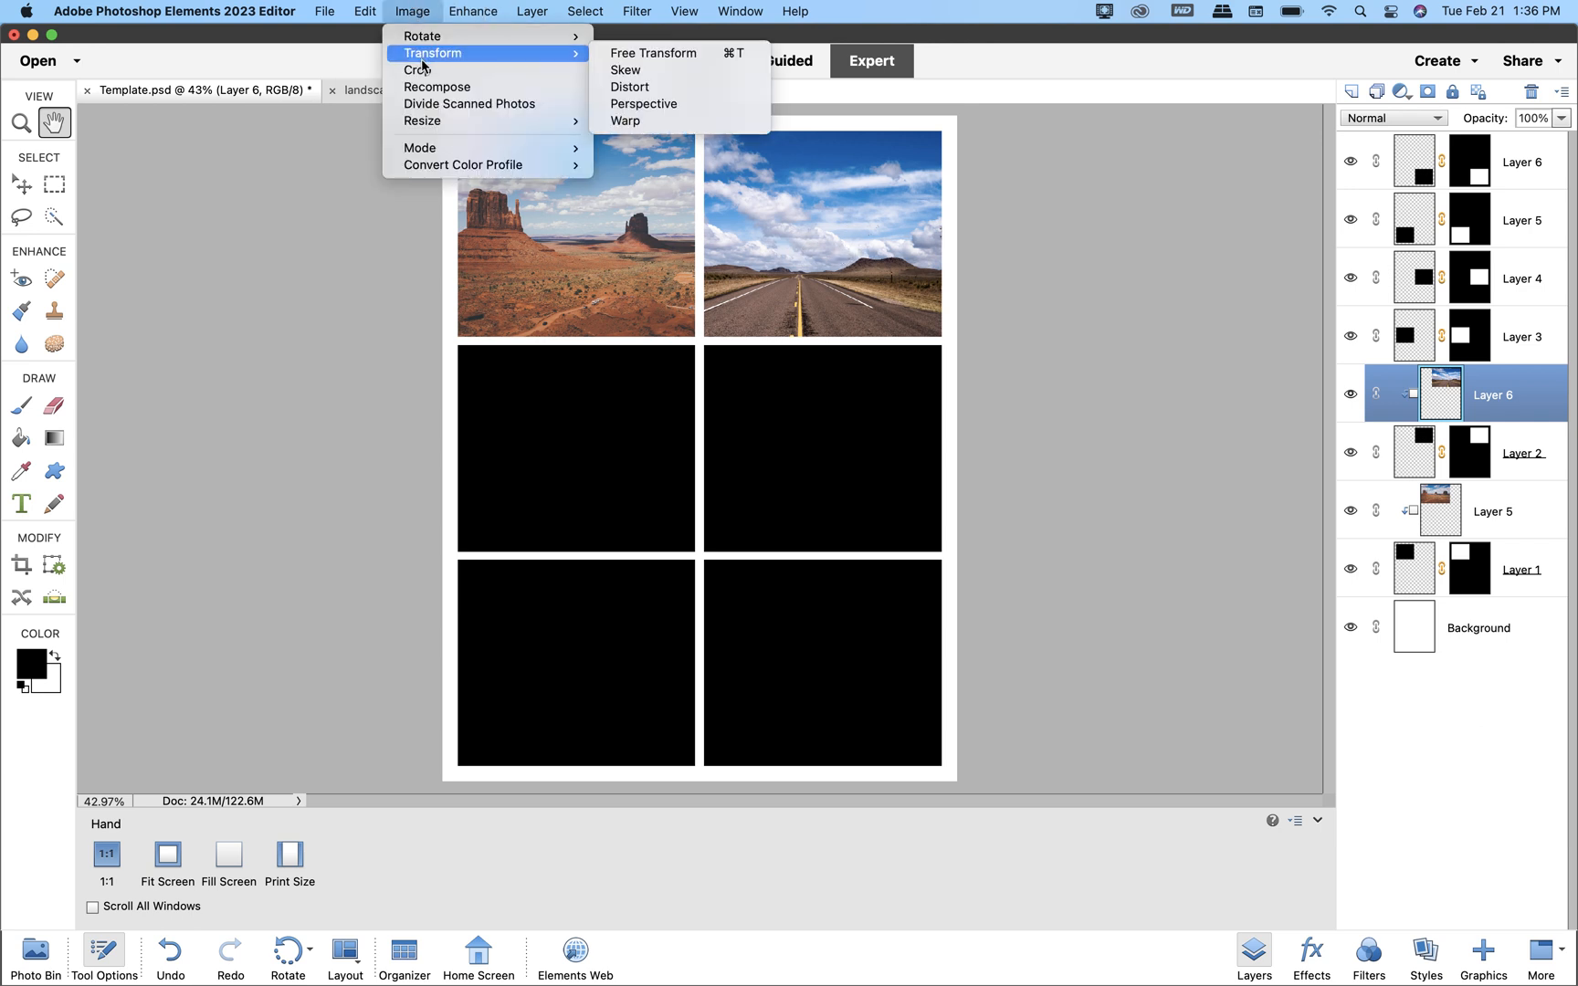
click(621, 53)
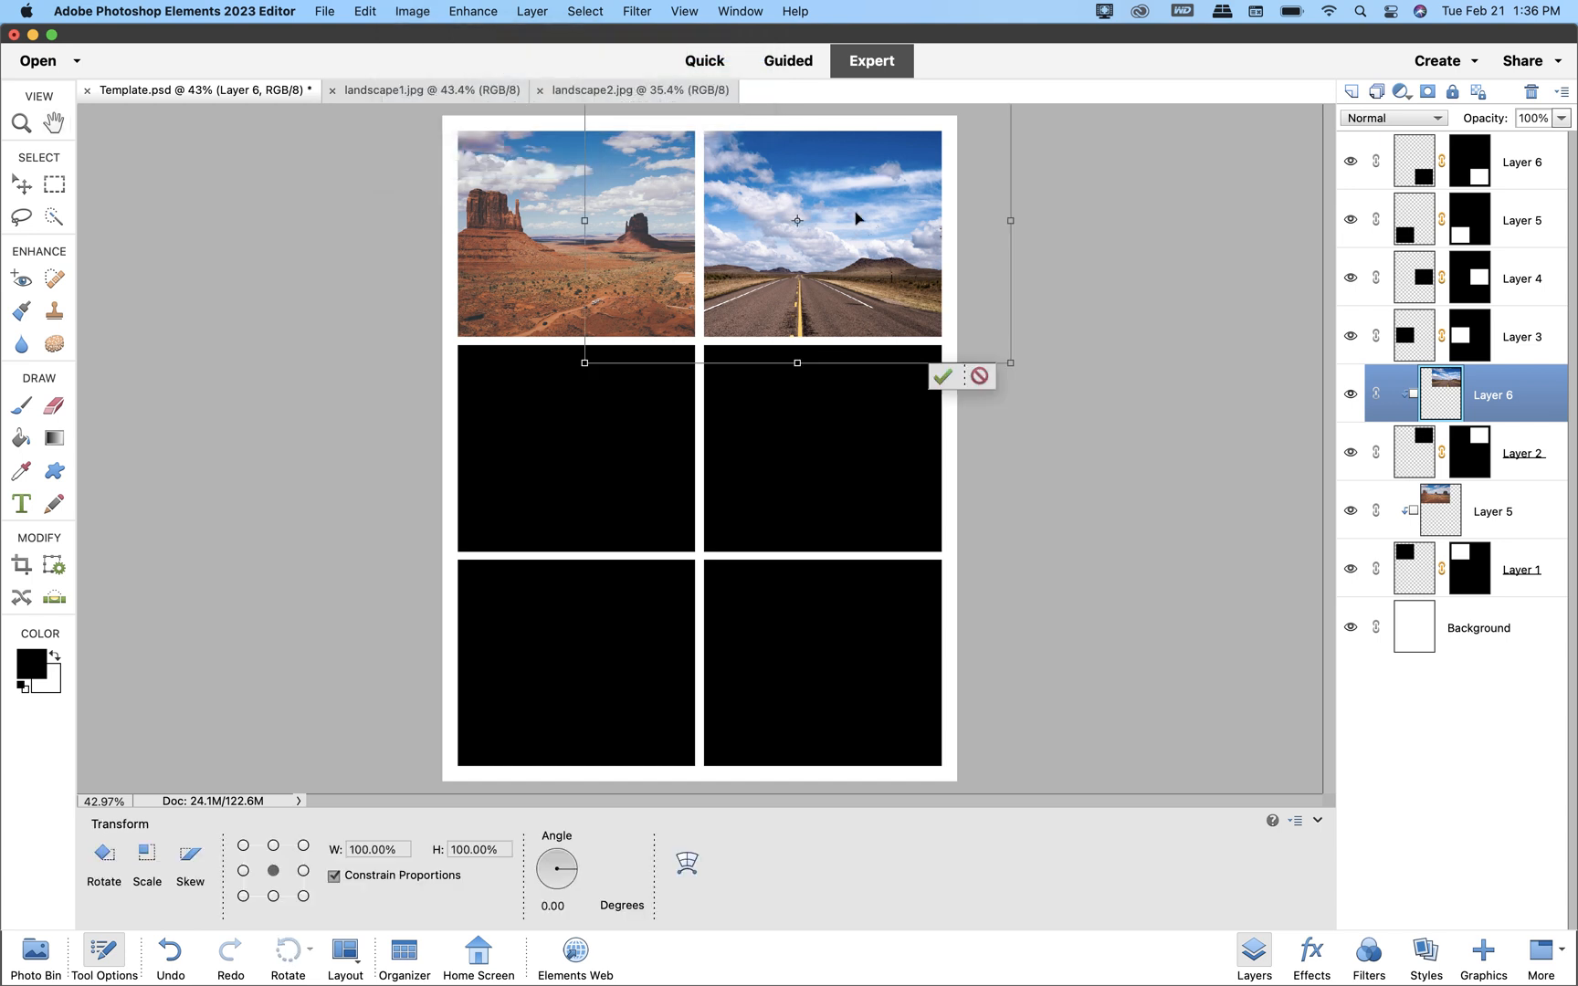
drag(856, 218, 888, 219)
mouse_move(1046, 363)
mouse_down()
mouse_move(1092, 380)
mouse_move(1074, 377)
mouse_up()
drag(913, 292, 872, 243)
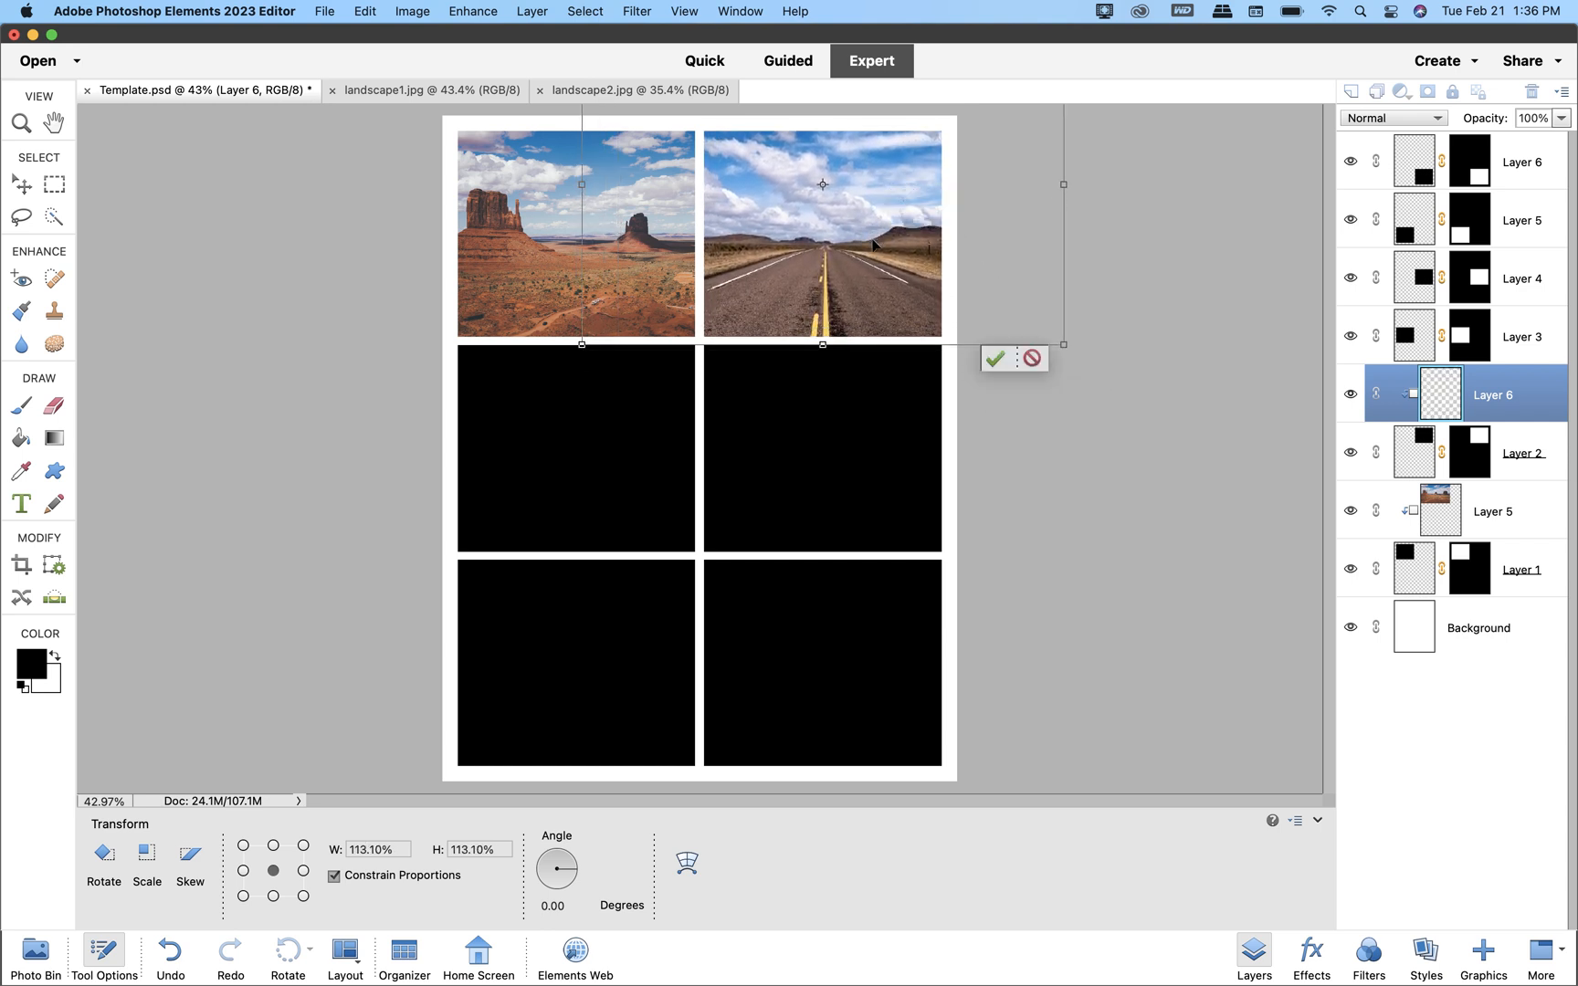
key(h)
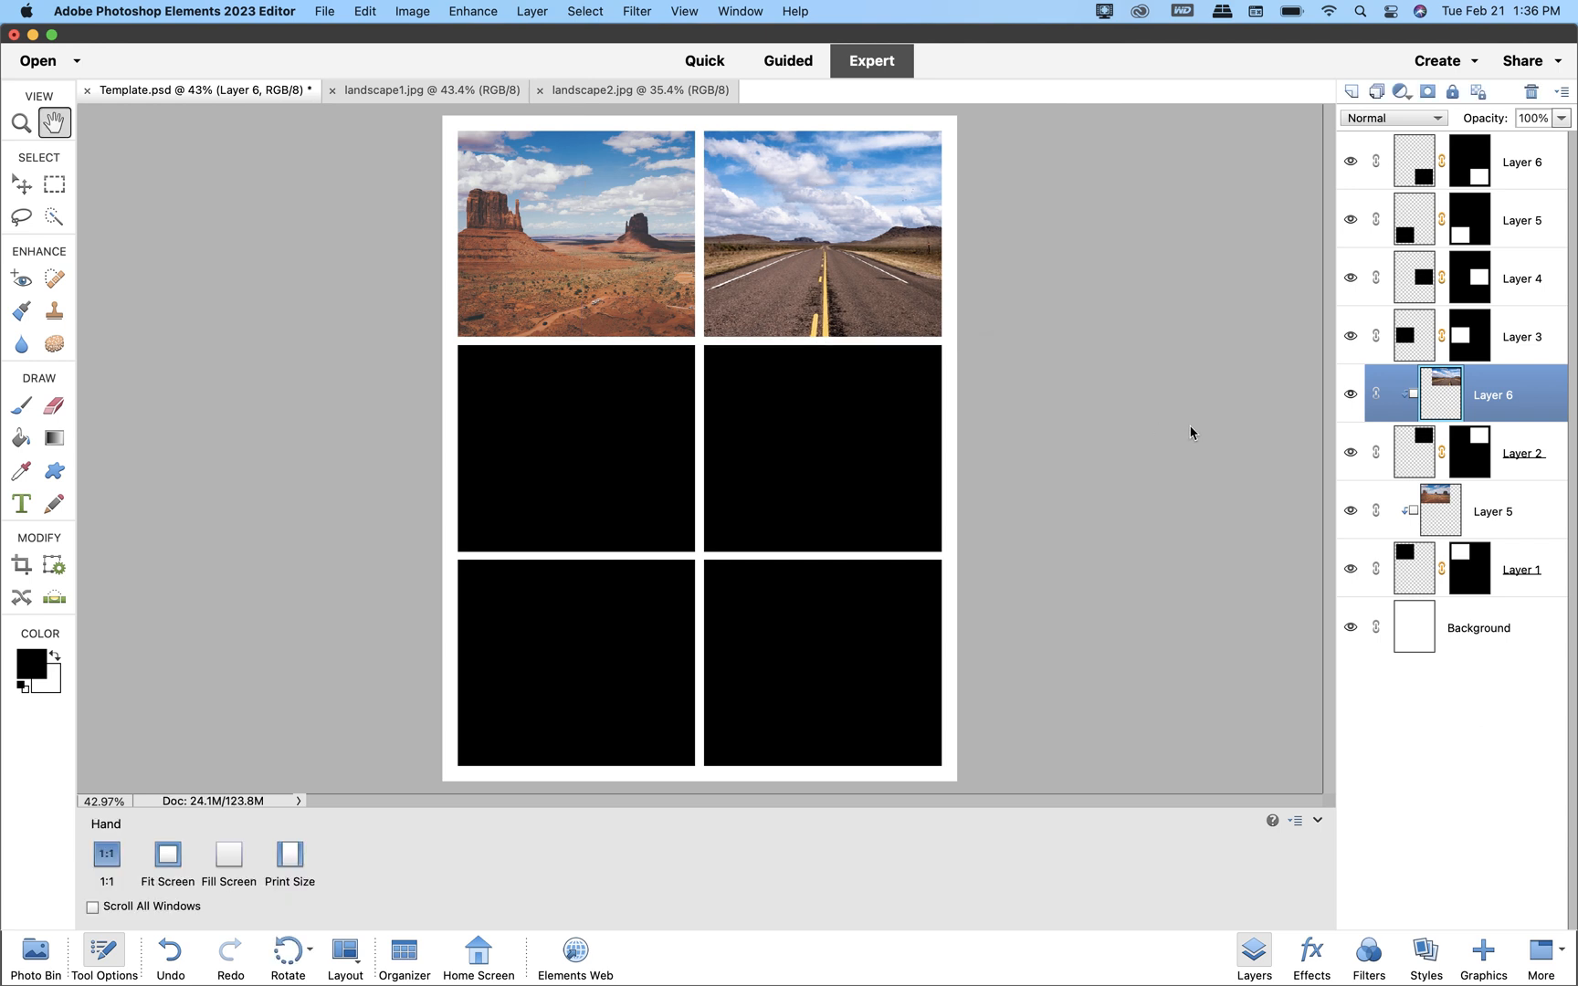